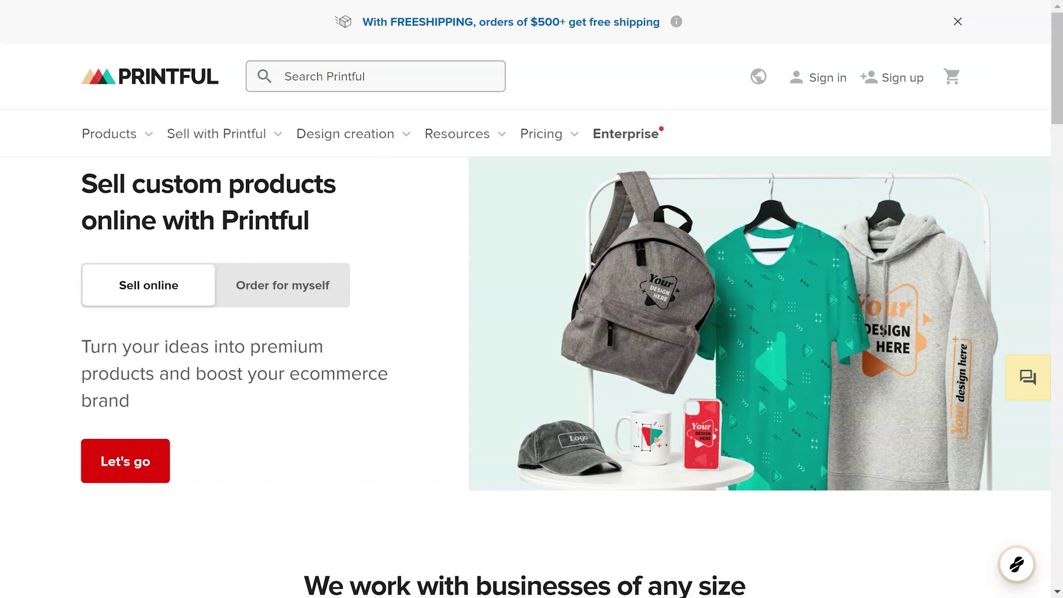
# - Go from the Printful homepage to the 'Sign up to Printful' page via the header
pyautogui.moveTo(262, 137)
pyautogui.click(899, 86)
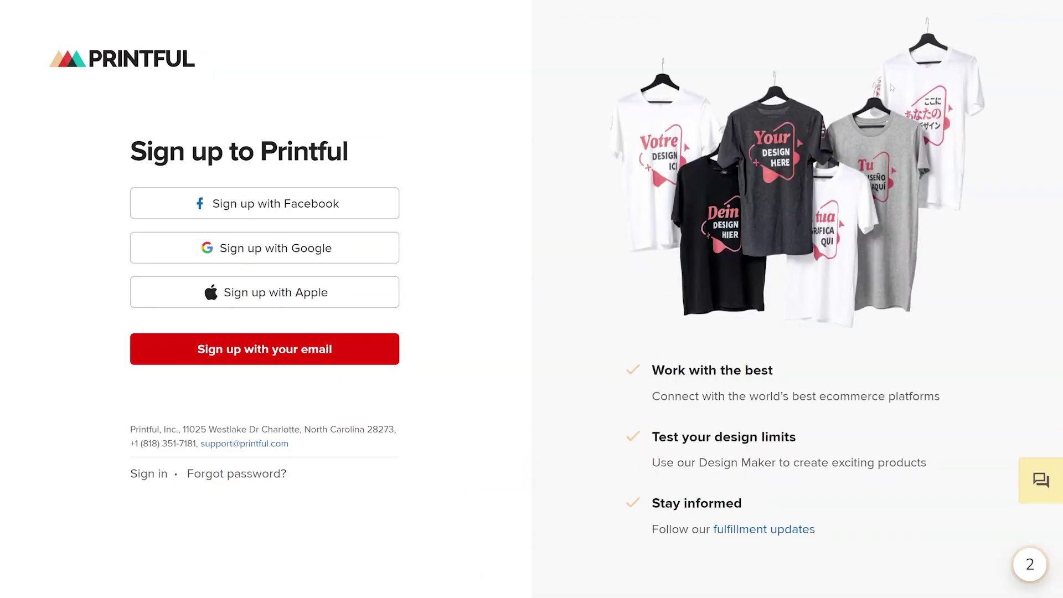
# - Sign up with Google and choose 'Start my first online business'
pyautogui.click(363, 260)
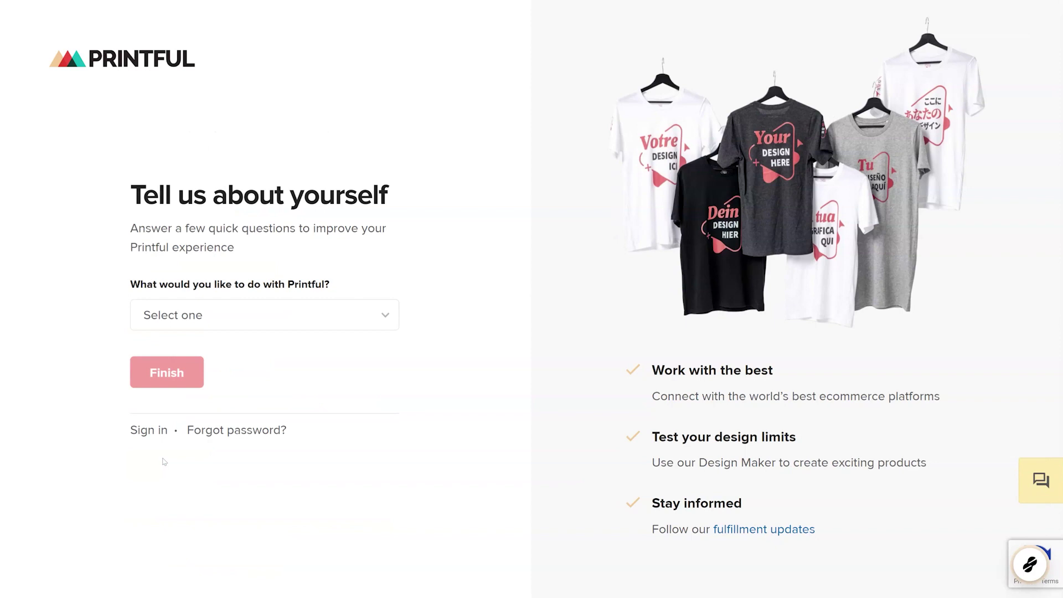
pyautogui.click(355, 316)
pyautogui.click(329, 353)
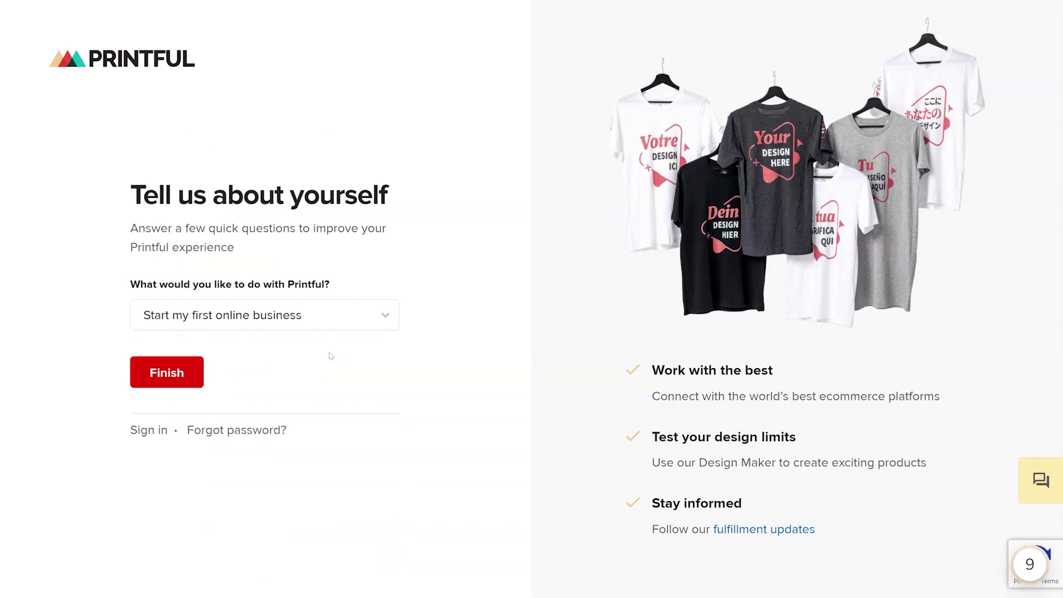
# - Finish onboarding and create a store under Manual order platform / API
pyautogui.click(191, 372)
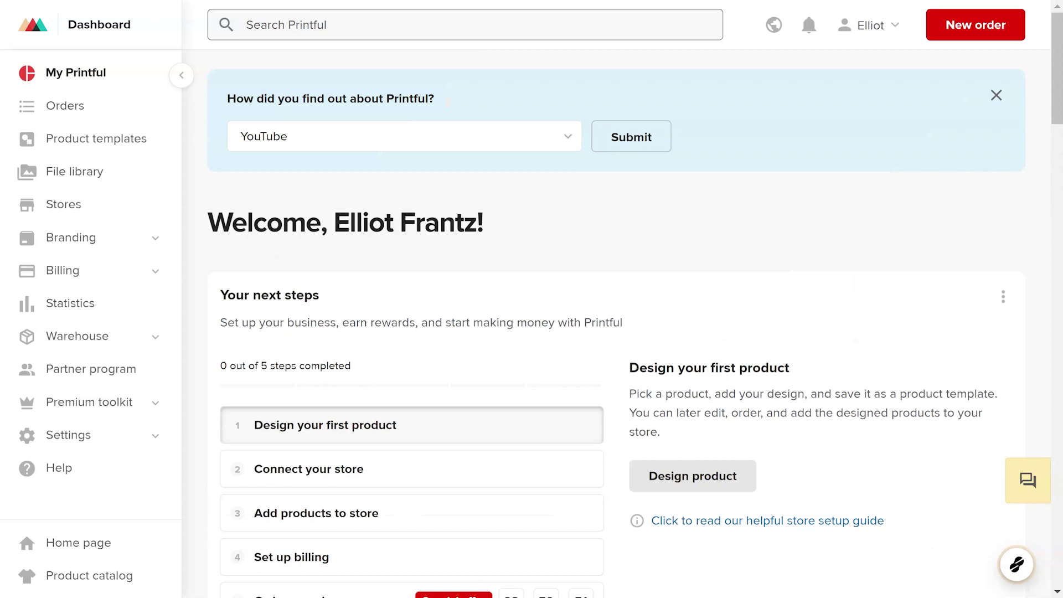
pyautogui.click(53, 203)
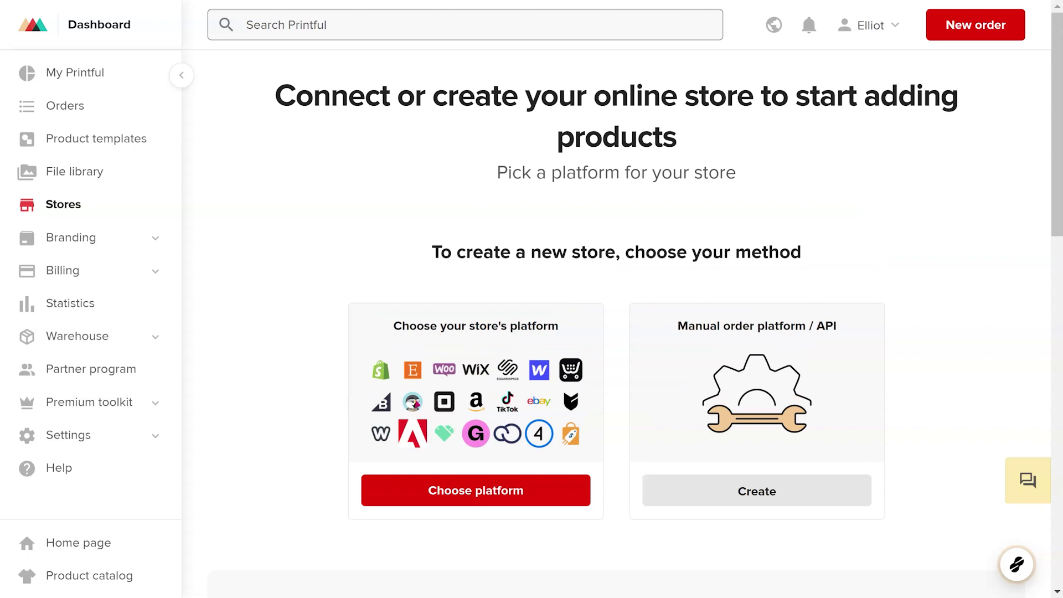
pyautogui.click(744, 489)
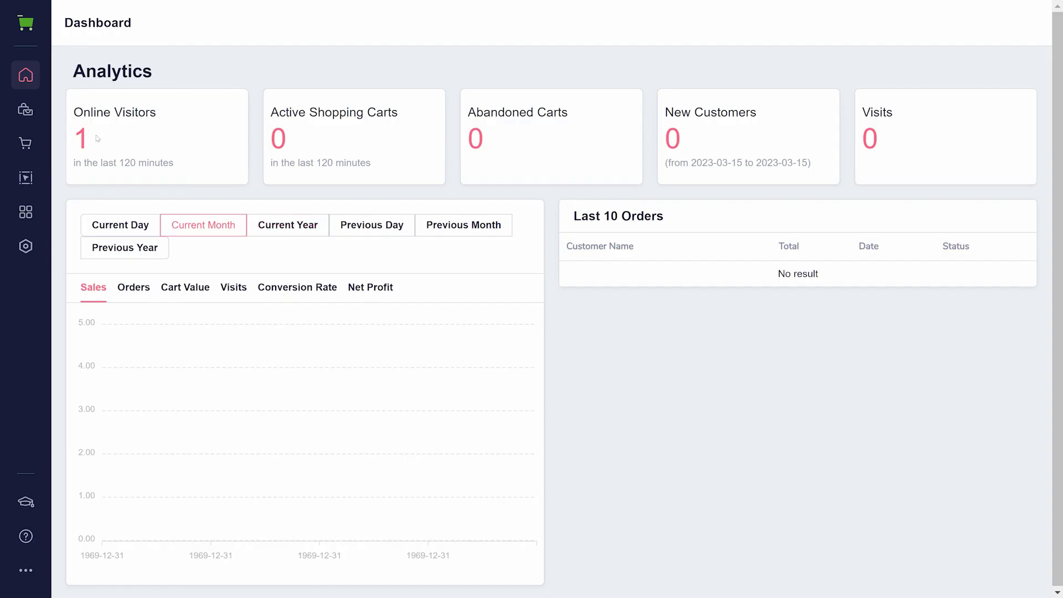
# - Enable the Printful card under Products > POD & DropShipping and open its settings
pyautogui.click(19, 107)
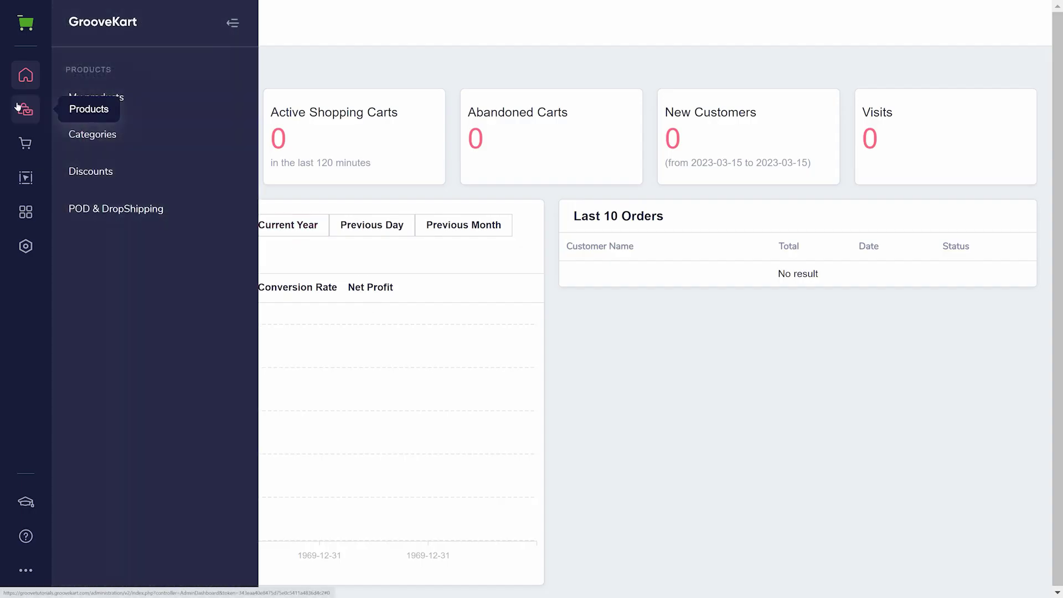
pyautogui.click(142, 211)
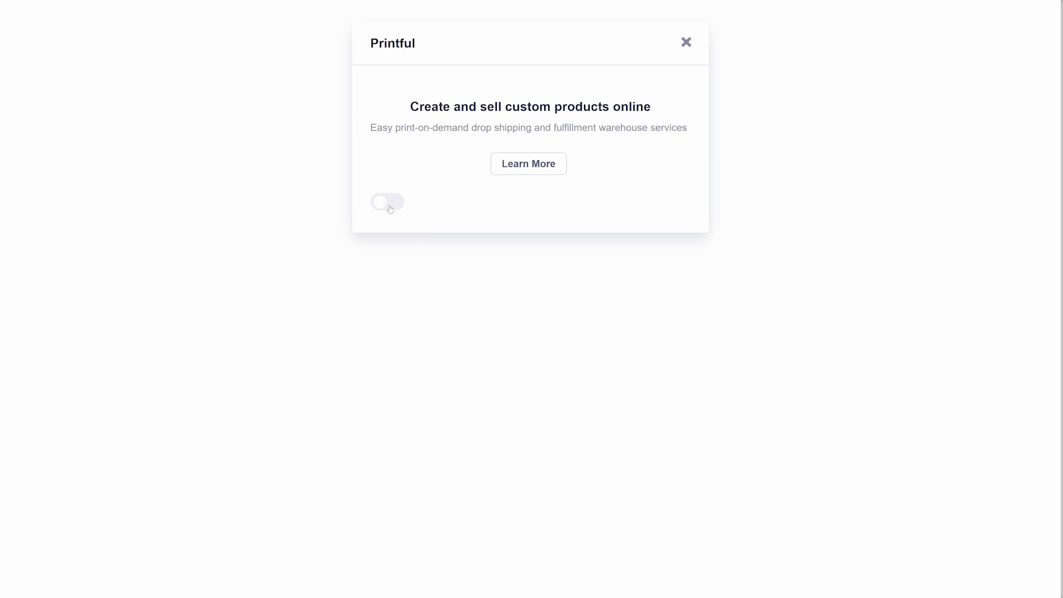
pyautogui.click(390, 210)
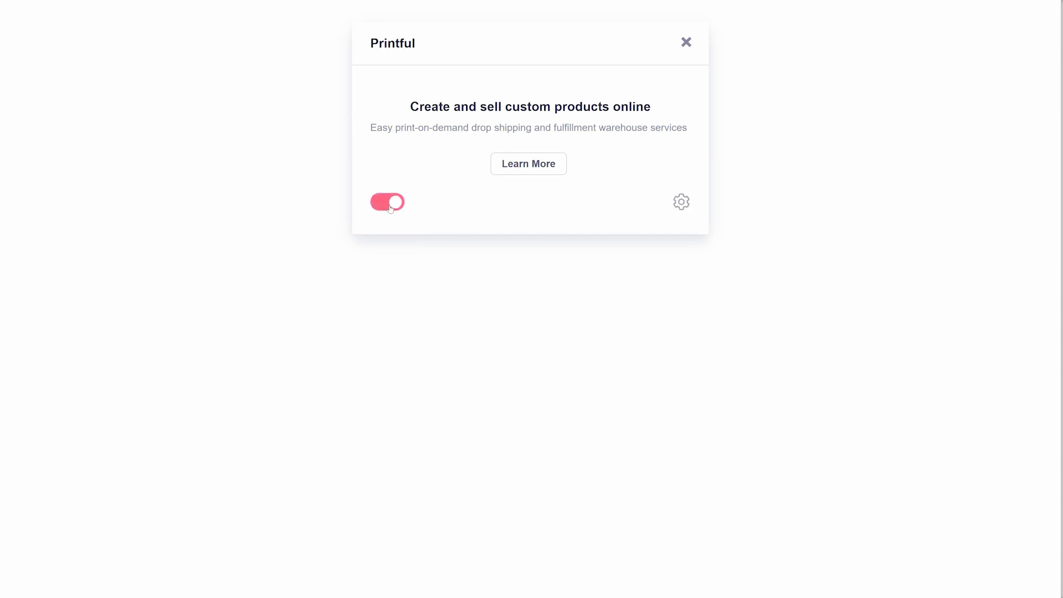
pyautogui.click(683, 203)
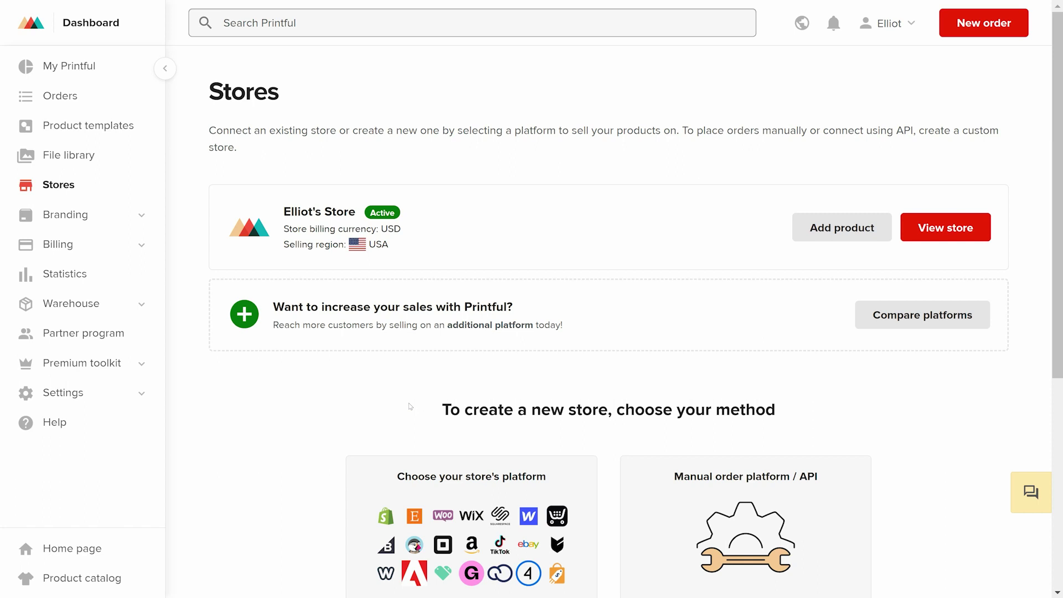
# - Open the store's API settings under Settings and continue to the Printful Developers portal
pyautogui.click(131, 393)
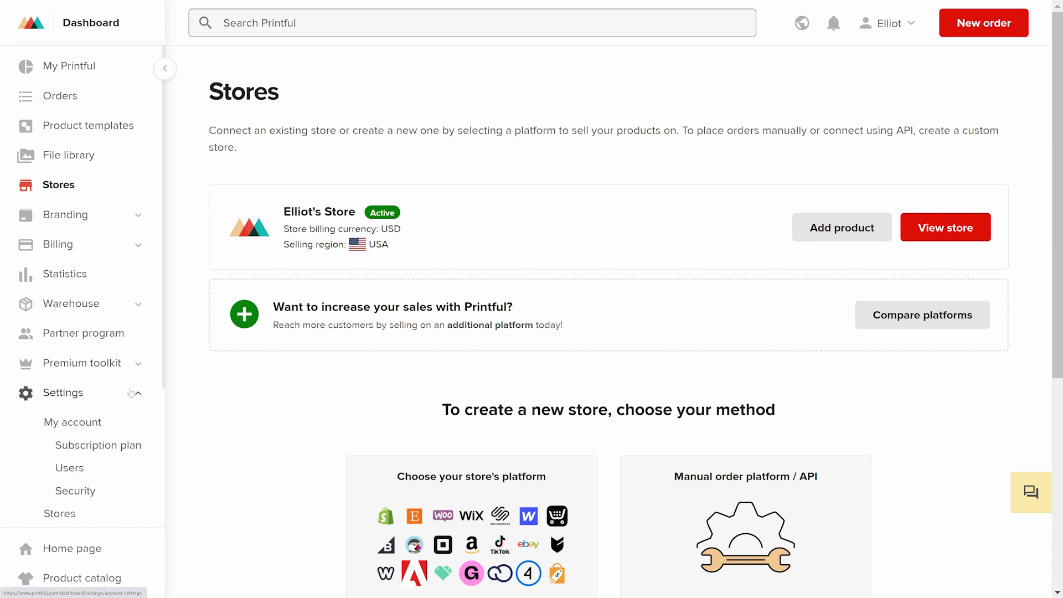
pyautogui.scroll(-2, 86, 478)
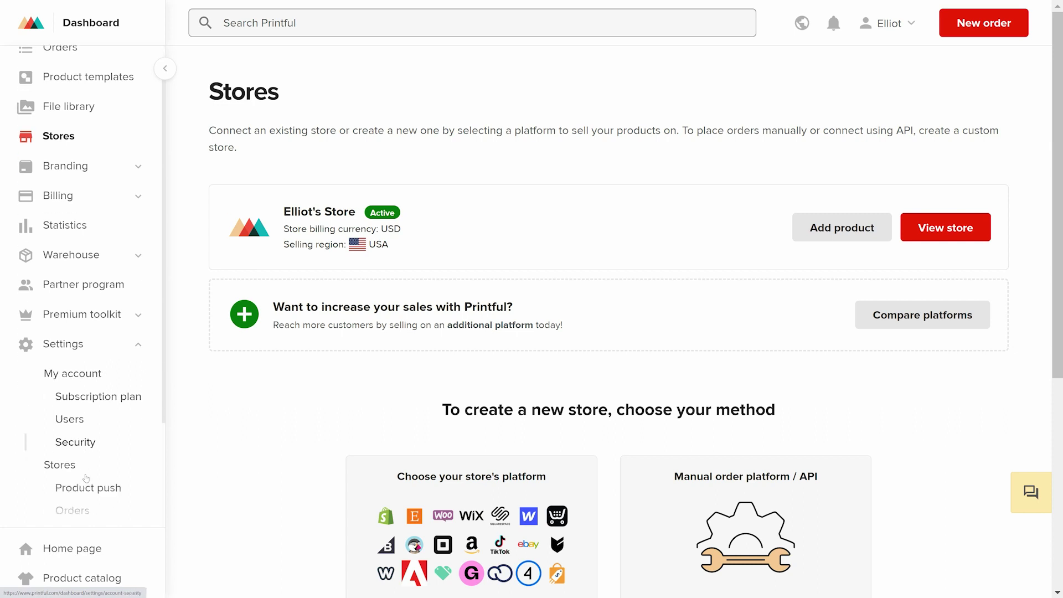
pyautogui.click(69, 465)
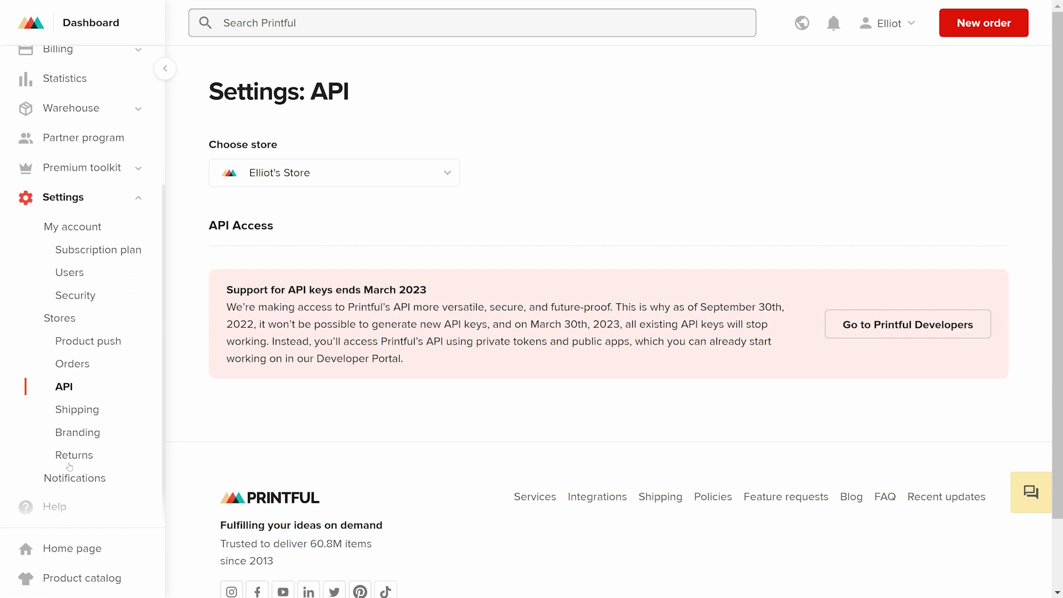
pyautogui.click(70, 467)
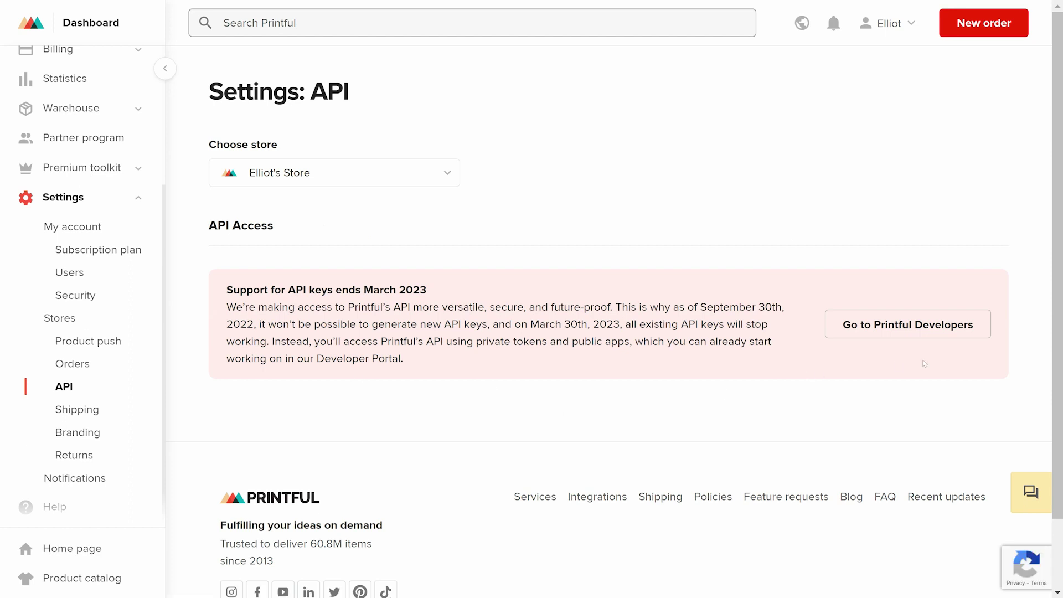
pyautogui.click(891, 327)
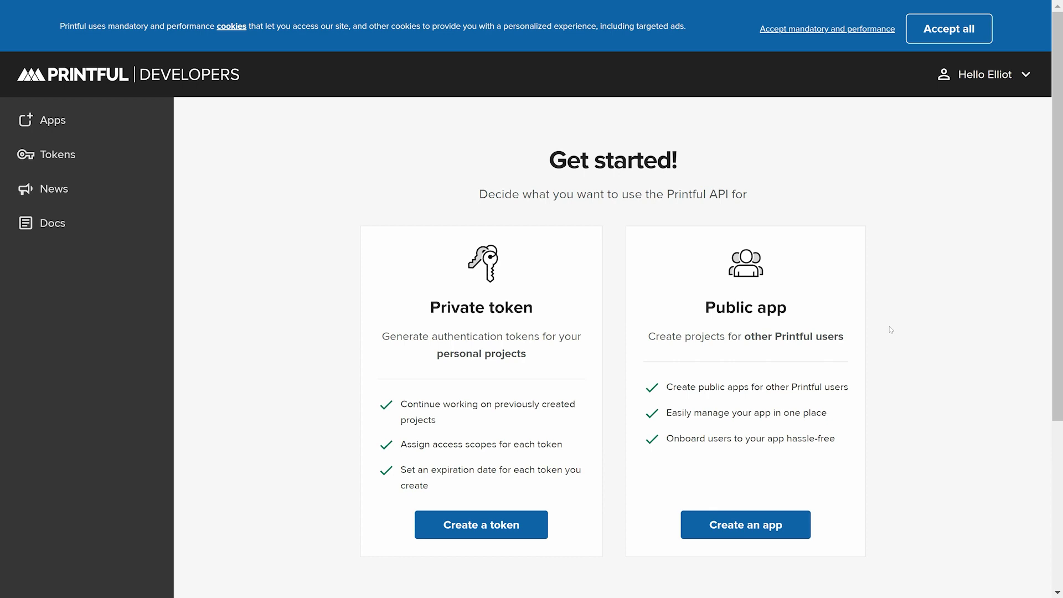
# - Start a private token named 'GrooveOrientation' with a contact e-mail, expiring Oct 27, 2023
pyautogui.click(474, 535)
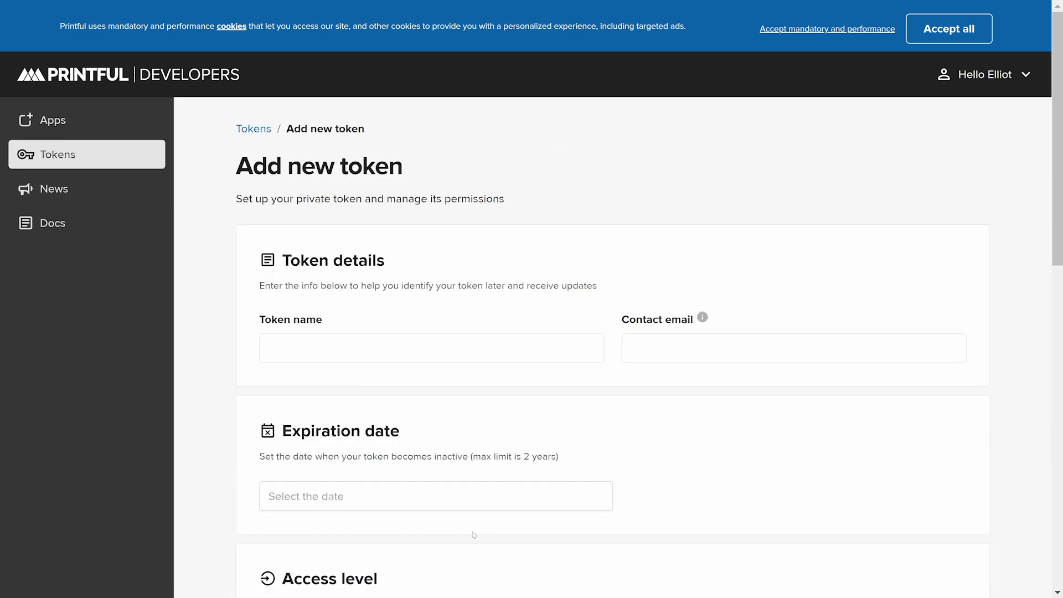
pyautogui.click(467, 354)
pyautogui.write('Groov')
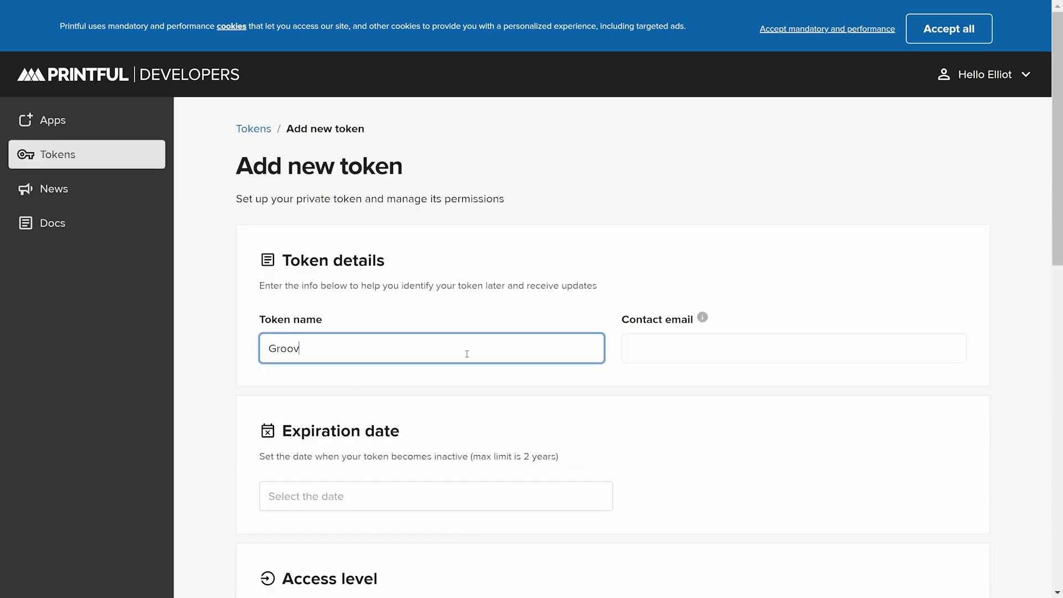
pyautogui.write('eOrientation')
pyautogui.press('Tab')
pyautogui.write('e')
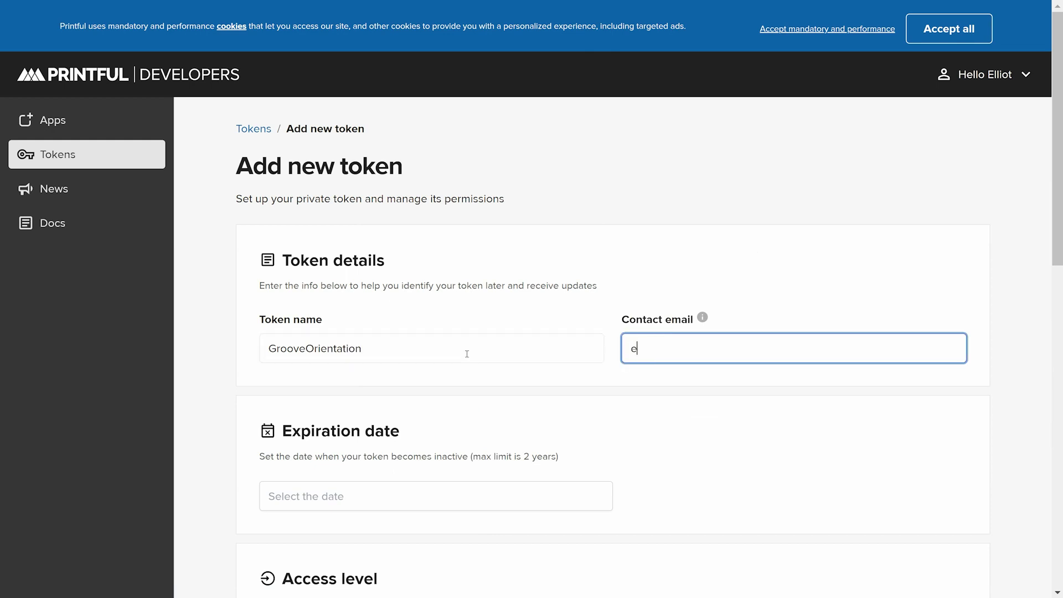
pyautogui.write('lliot@example.com')
pyautogui.press('Tab')
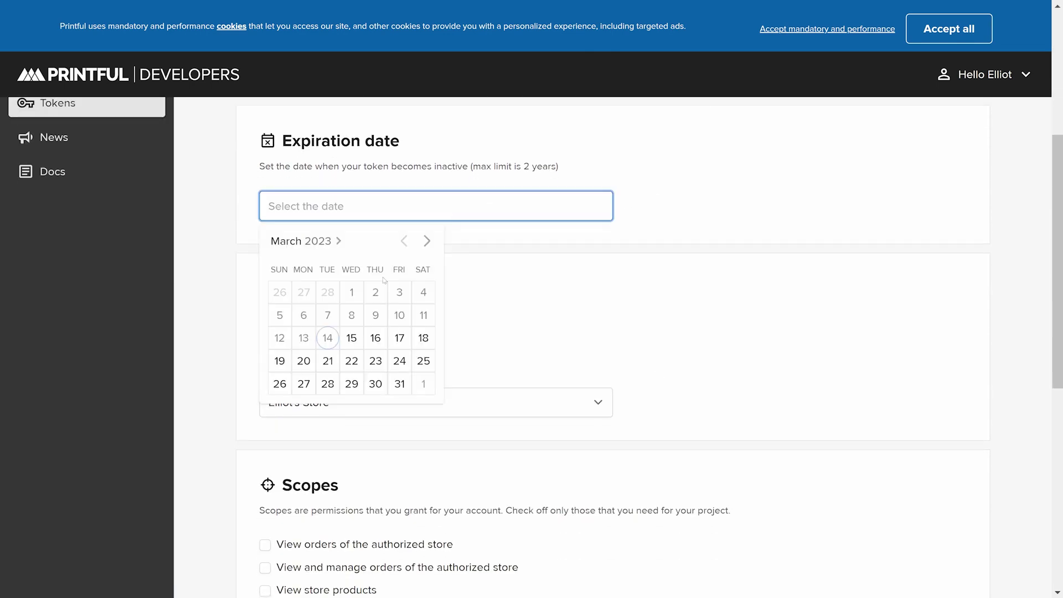
pyautogui.doubleClick(426, 241)
pyautogui.doubleClick(426, 241)
pyautogui.doubleClick(426, 241)
pyautogui.click(426, 240)
pyautogui.click(399, 361)
# - Grant view and manage access to orders, products, files and webhooks, then create the token
pyautogui.scroll(-3, 655, 345)
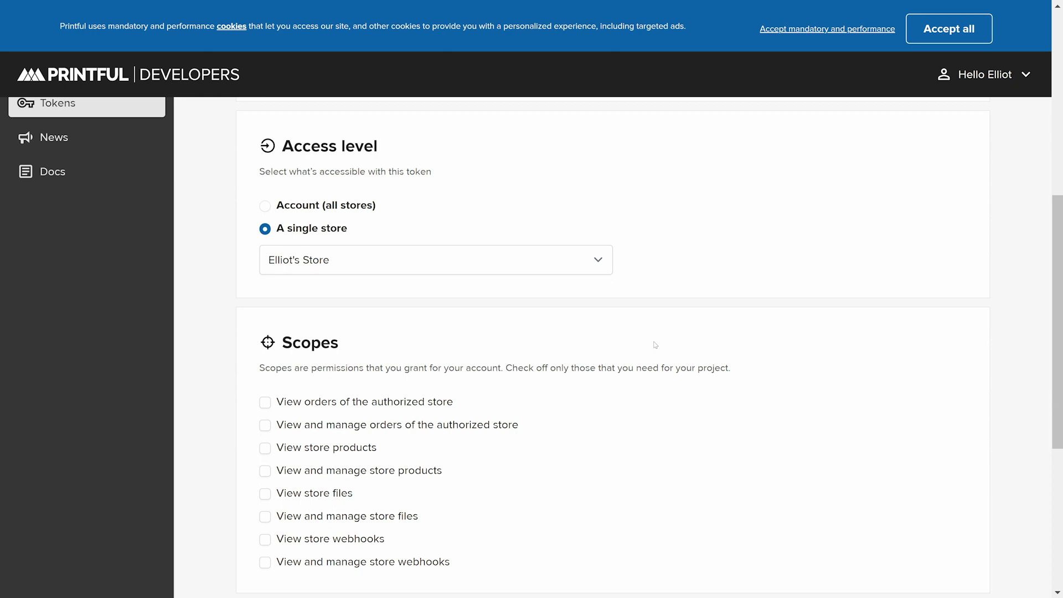
pyautogui.scroll(-4, 655, 344)
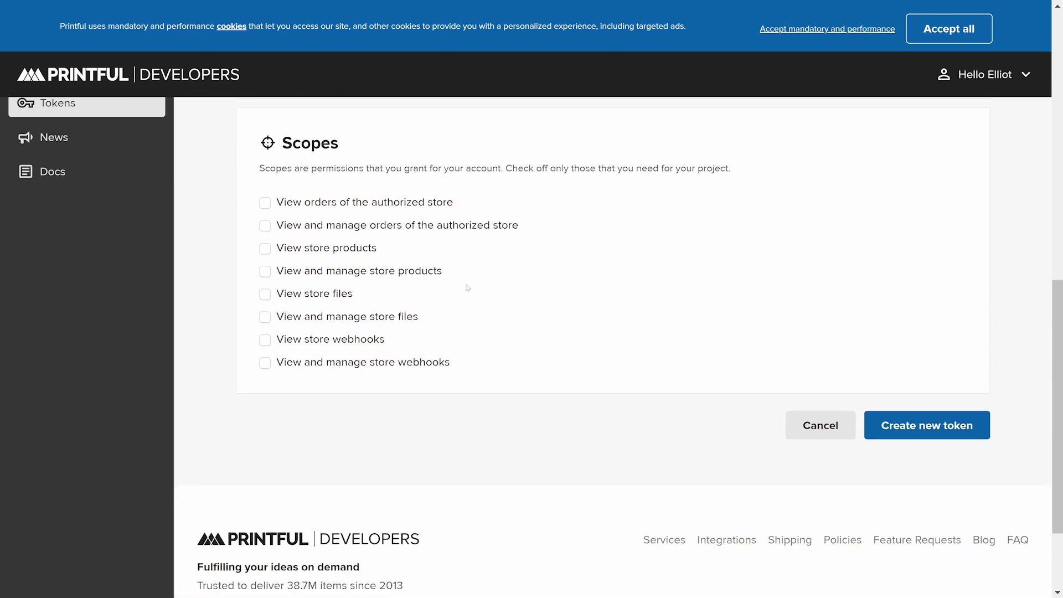
pyautogui.click(264, 202)
pyautogui.click(264, 225)
pyautogui.click(264, 248)
pyautogui.click(264, 271)
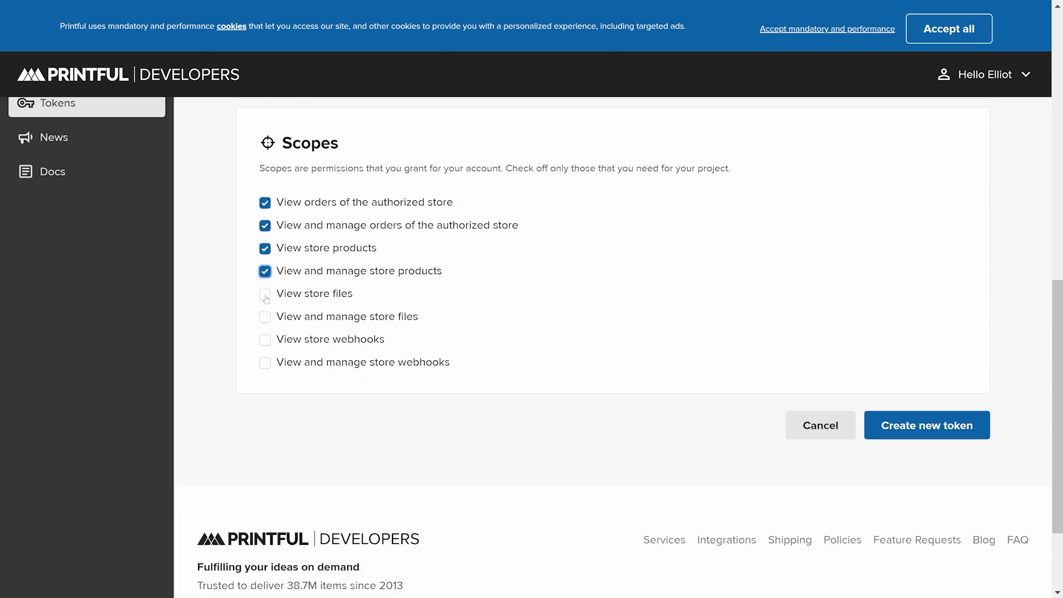
pyautogui.click(265, 294)
pyautogui.click(265, 316)
pyautogui.click(264, 339)
pyautogui.click(264, 362)
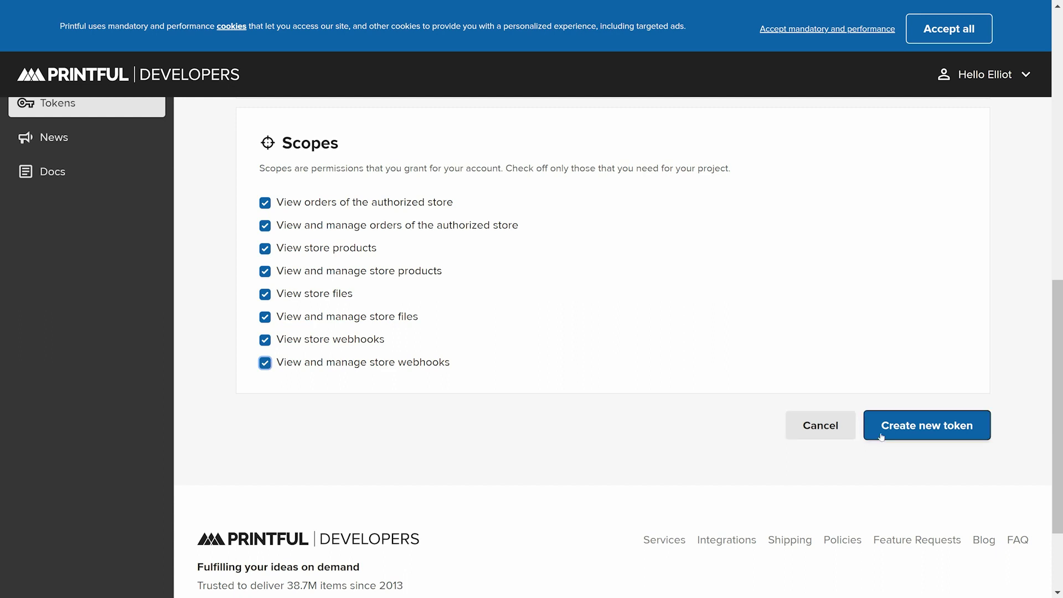
pyautogui.click(909, 432)
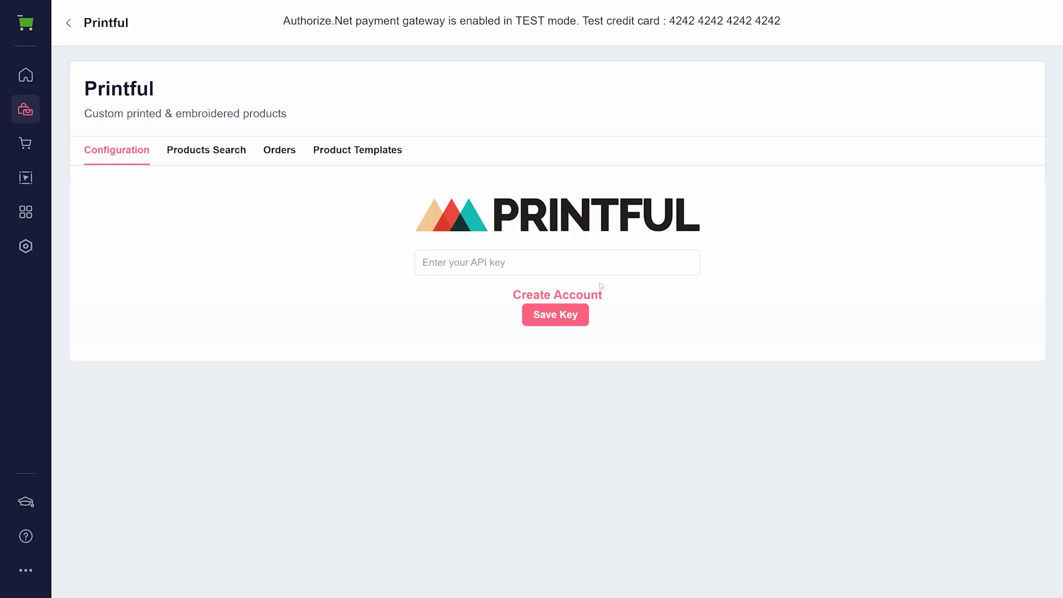
# - Paste the Printful access token into GrooveKart's API key field and save it
pyautogui.click(576, 258)
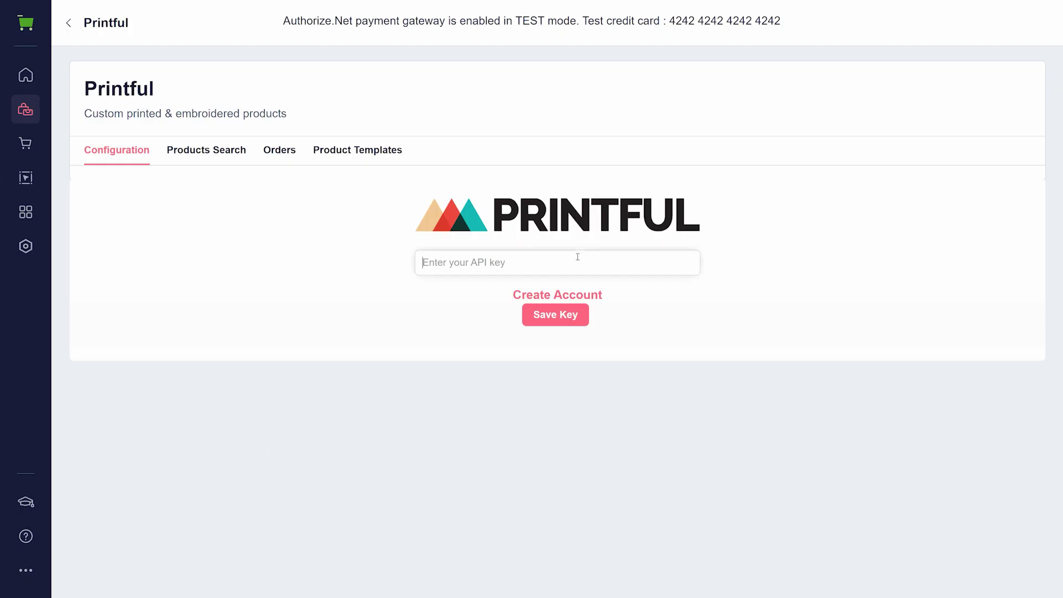
pyautogui.hotkey('ctrl', 'v')
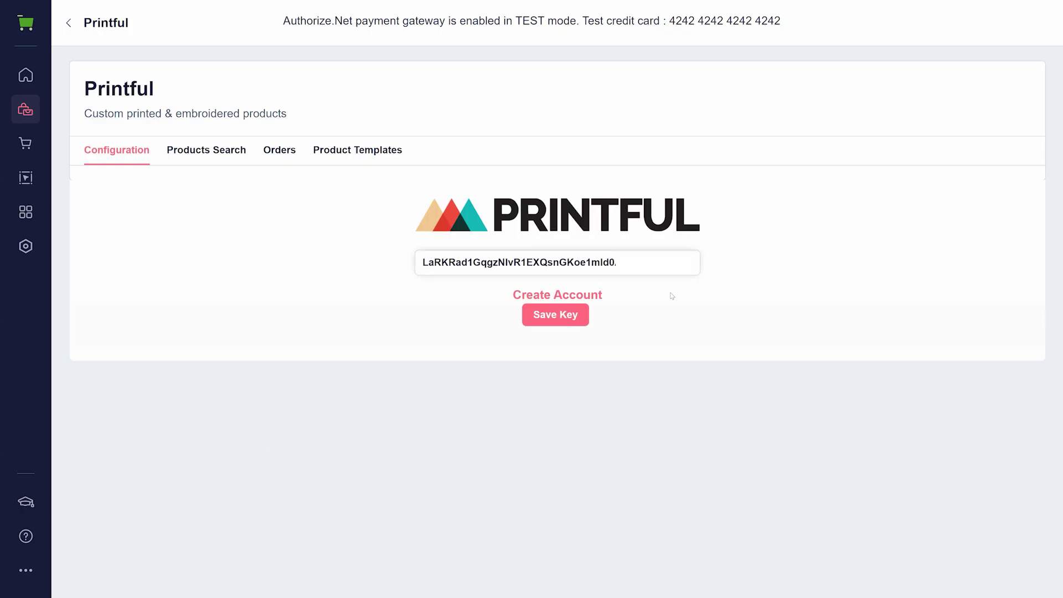
pyautogui.click(575, 321)
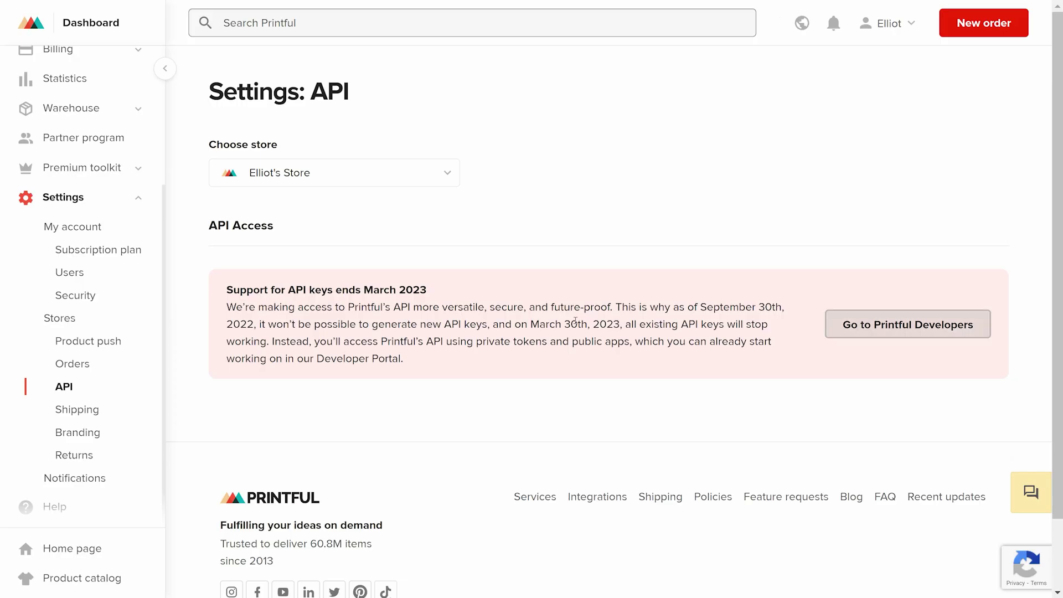
# - In Product templates, dismiss the Share it tip and add Product template example to the store
pyautogui.scroll(3, 41, 227)
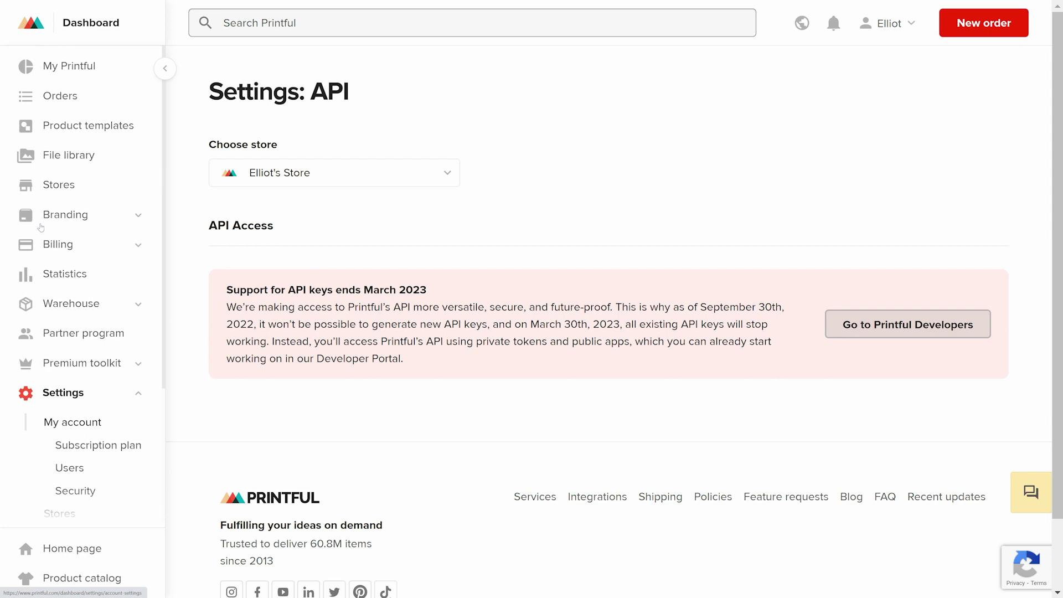
pyautogui.click(88, 125)
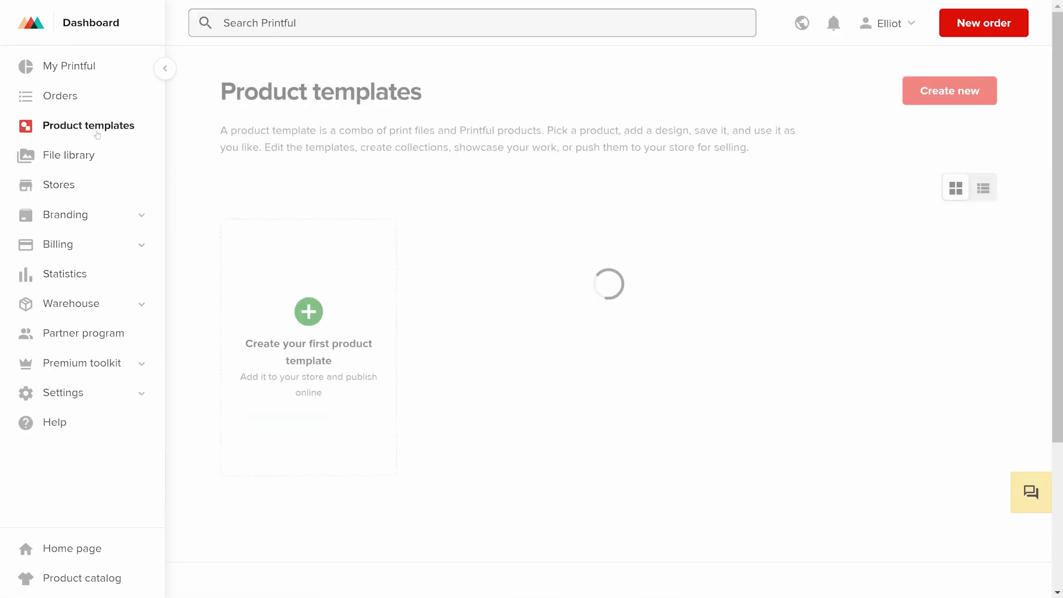
pyautogui.scroll(-5, 530, 337)
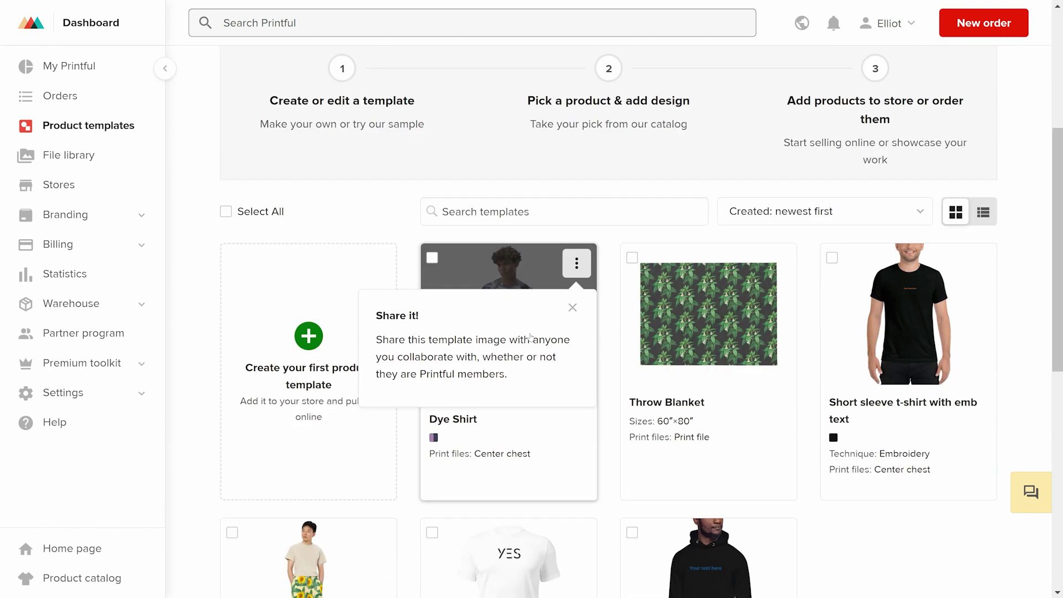
pyautogui.scroll(-1, 530, 337)
pyautogui.click(573, 261)
pyautogui.scroll(-3, 642, 387)
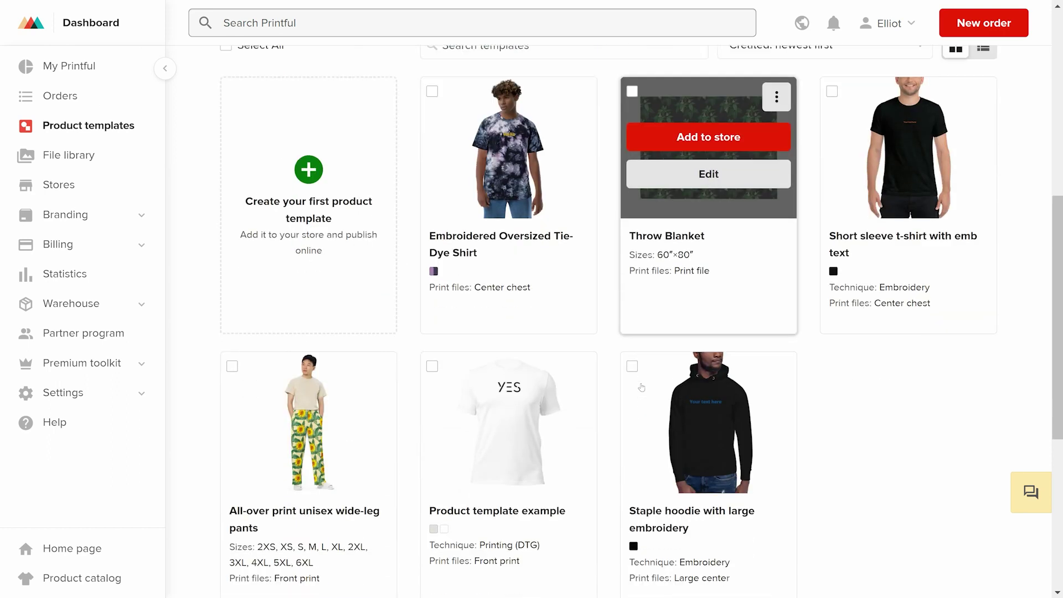
pyautogui.click(520, 412)
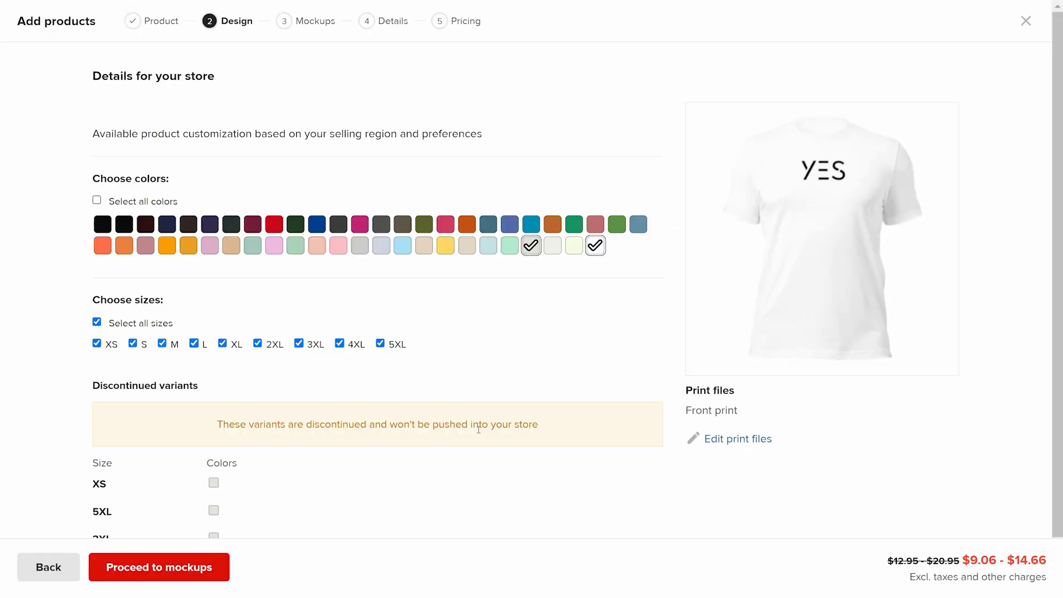
# - Add Soft Cream, yellow and Ocean Blue colours, then proceed past the mockups step
pyautogui.click(424, 245)
pyautogui.click(445, 245)
pyautogui.click(402, 245)
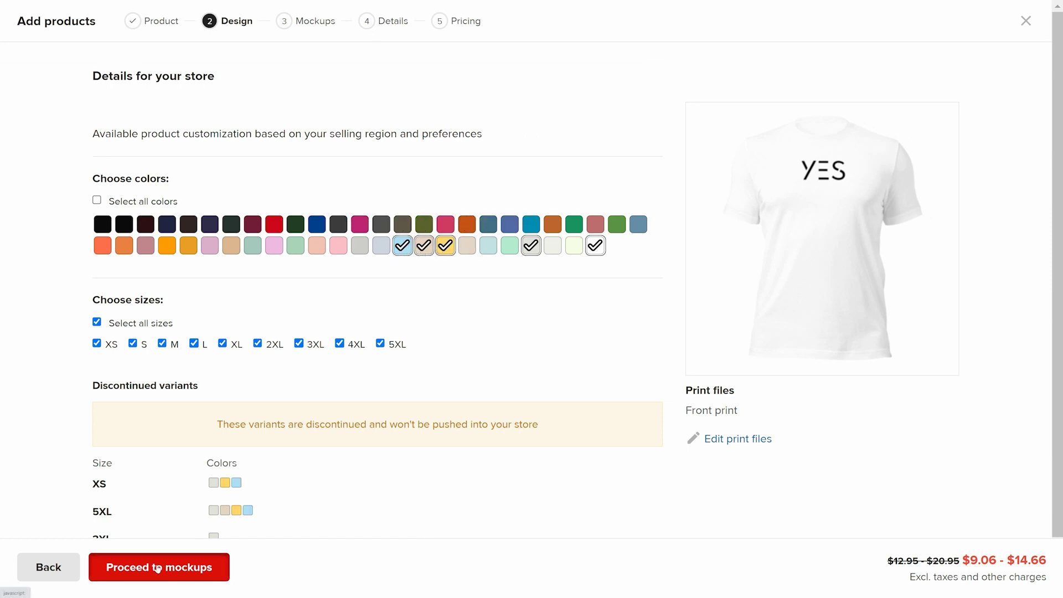
pyautogui.click(158, 568)
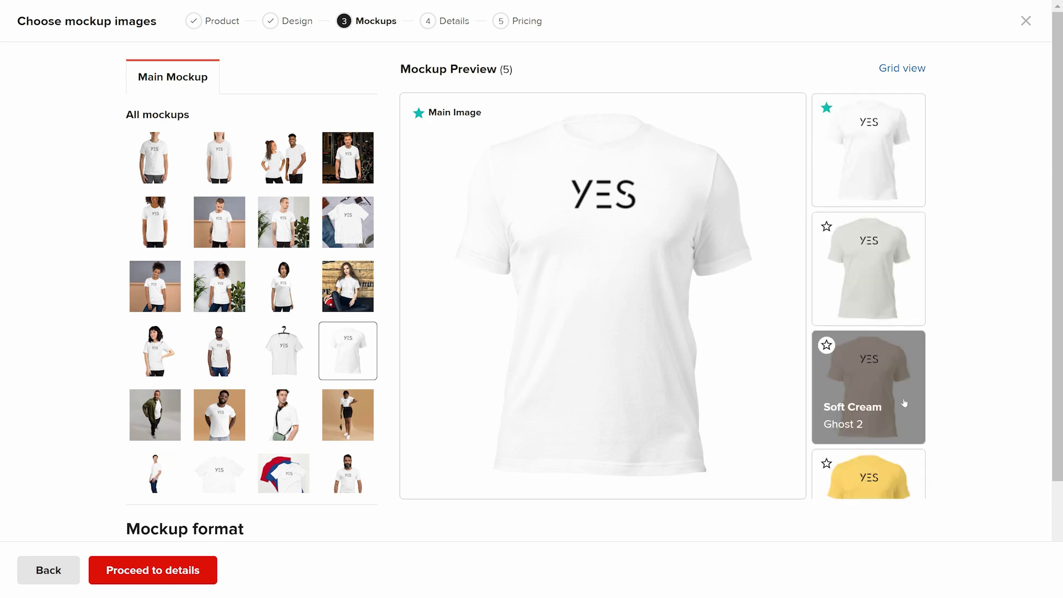
pyautogui.scroll(-5, 252, 310)
pyautogui.click(167, 580)
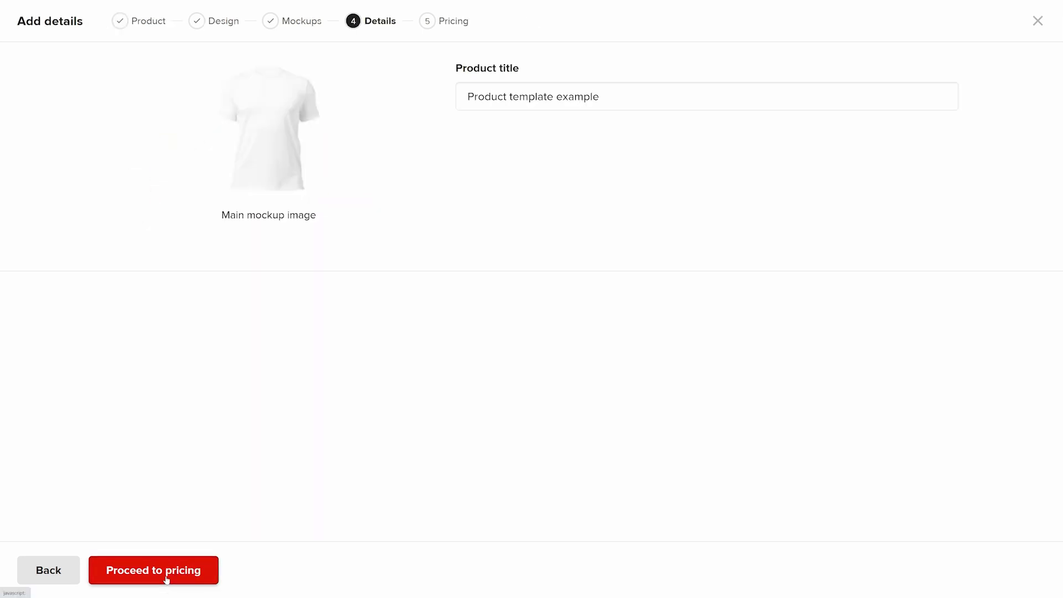
# - Retitle the product 'YES shirt' and save it to the store
pyautogui.tripleClick(635, 95)
pyautogui.write('YES shirt')
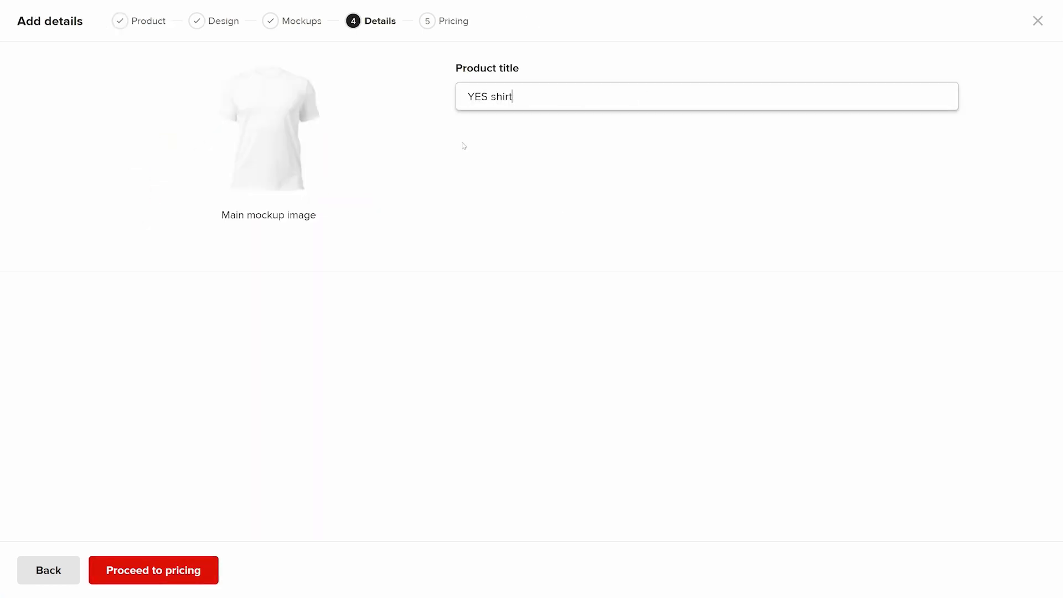
pyautogui.click(154, 570)
pyautogui.click(145, 569)
pyautogui.click(95, 567)
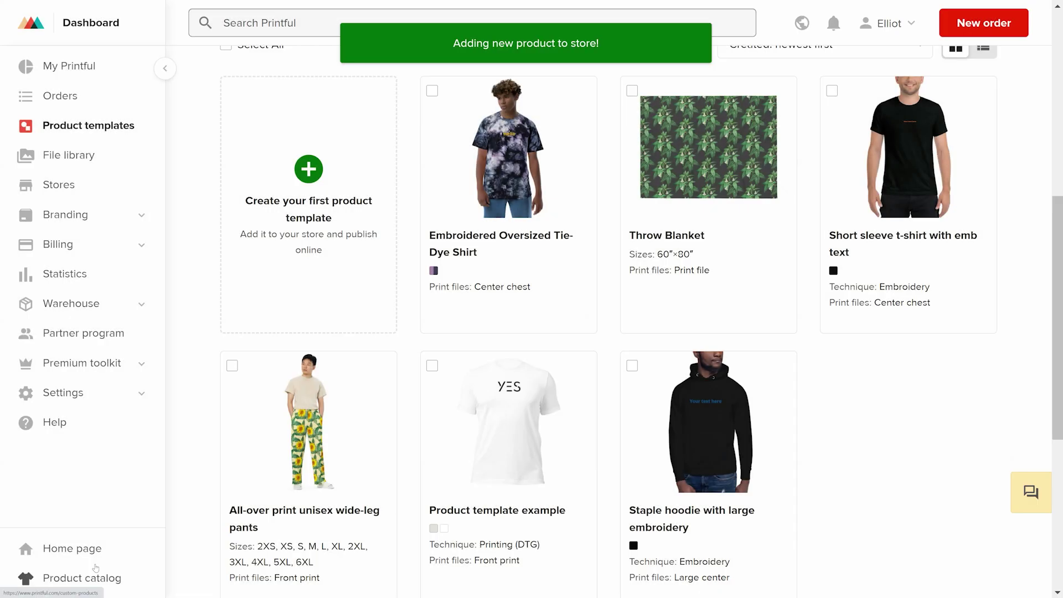
pyautogui.moveTo(564, 421)
pyautogui.scroll(5, 563, 420)
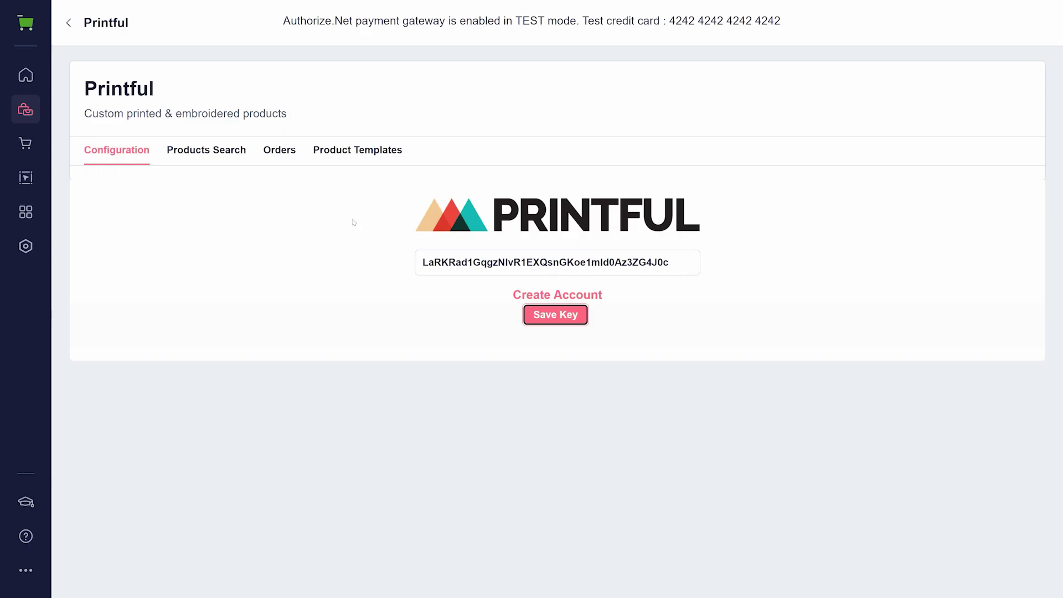
# - Search Printful products with an empty query and start adding YES - Orientation to the store
pyautogui.click(211, 158)
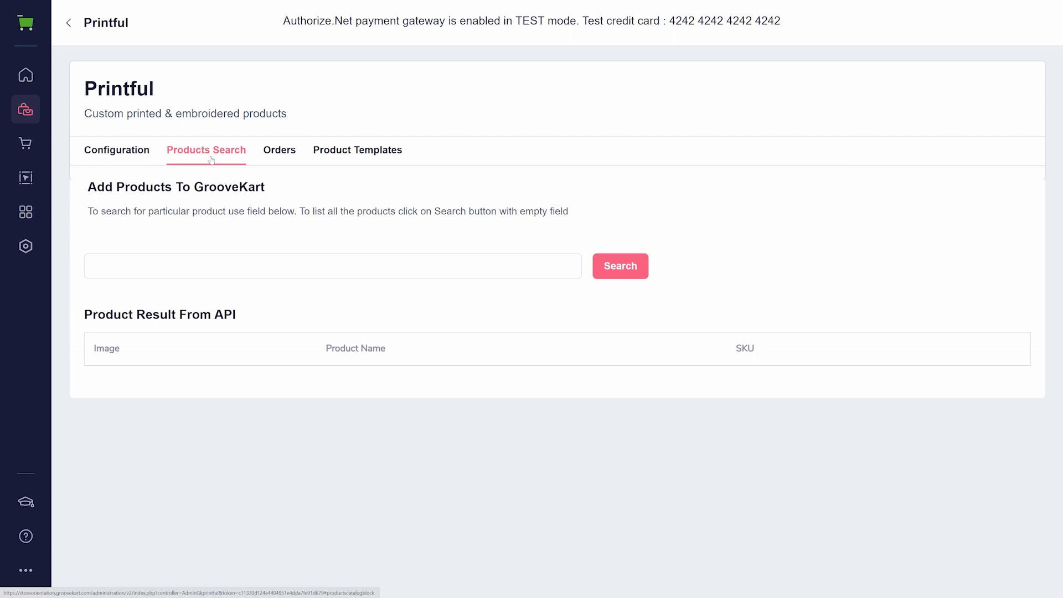
pyautogui.click(615, 268)
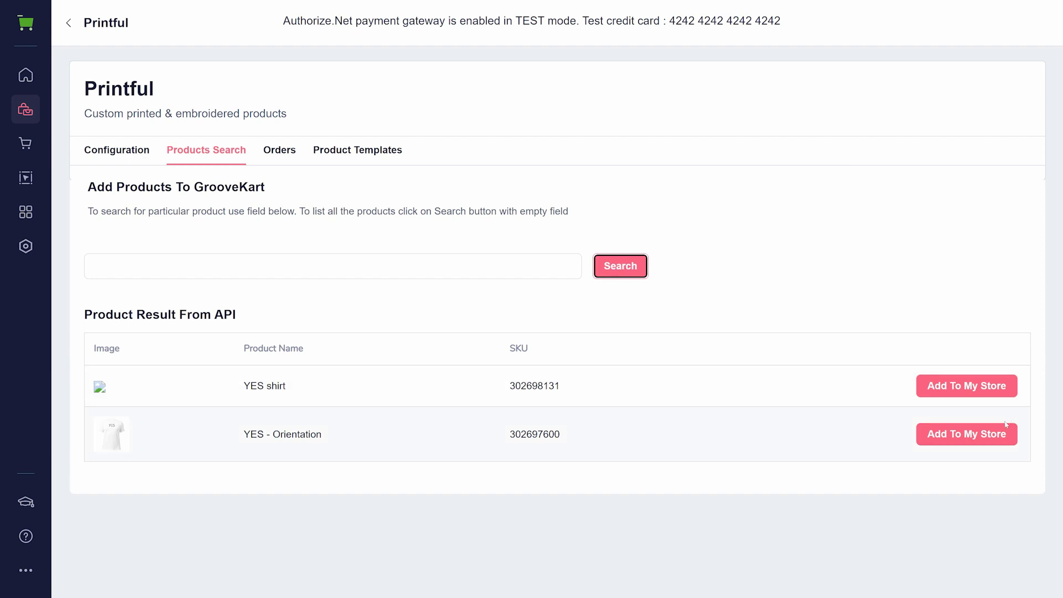
pyautogui.click(995, 437)
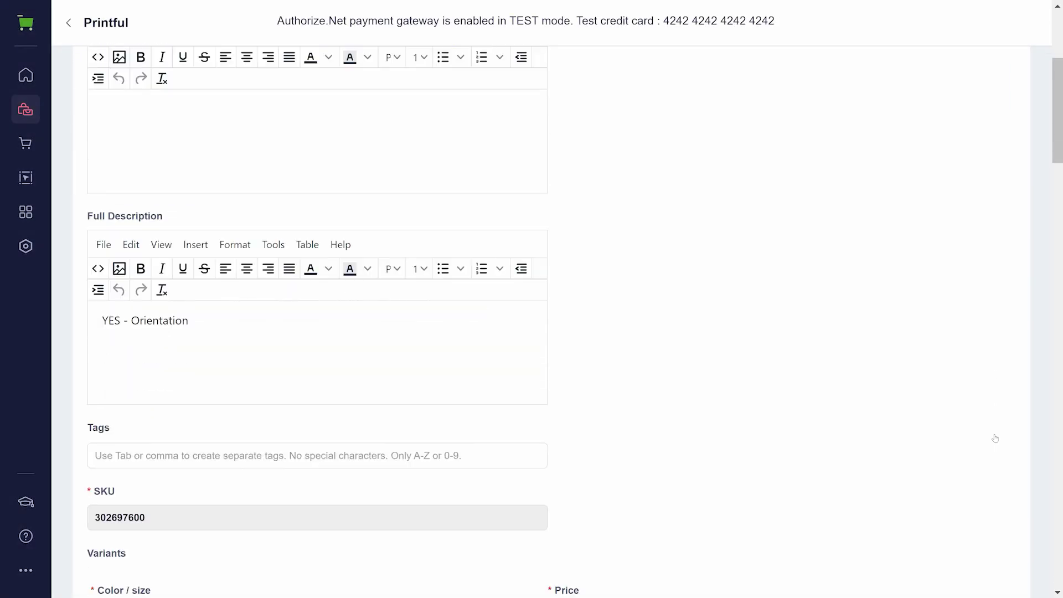
# - Review YES - Orientation's colour/size variant prices and submit it with Add Product
pyautogui.scroll(-6, 995, 438)
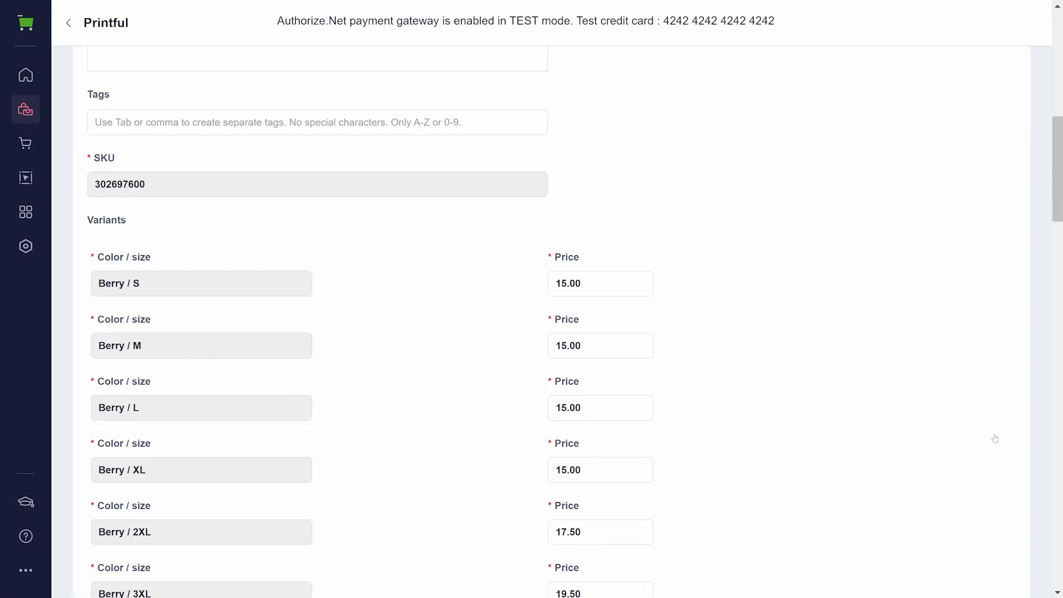
pyautogui.scroll(-20, 994, 438)
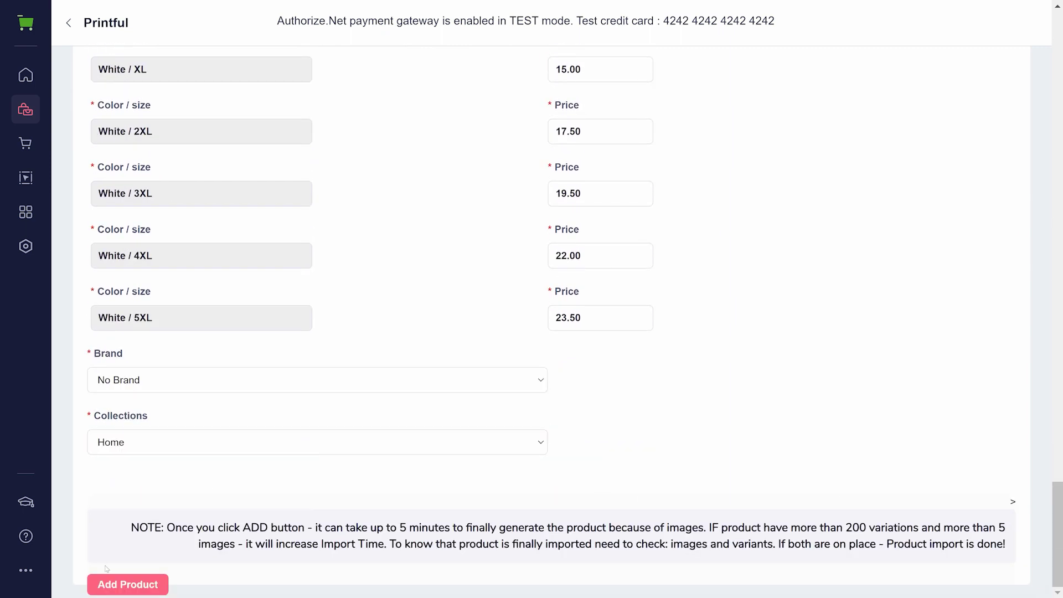
pyautogui.click(109, 585)
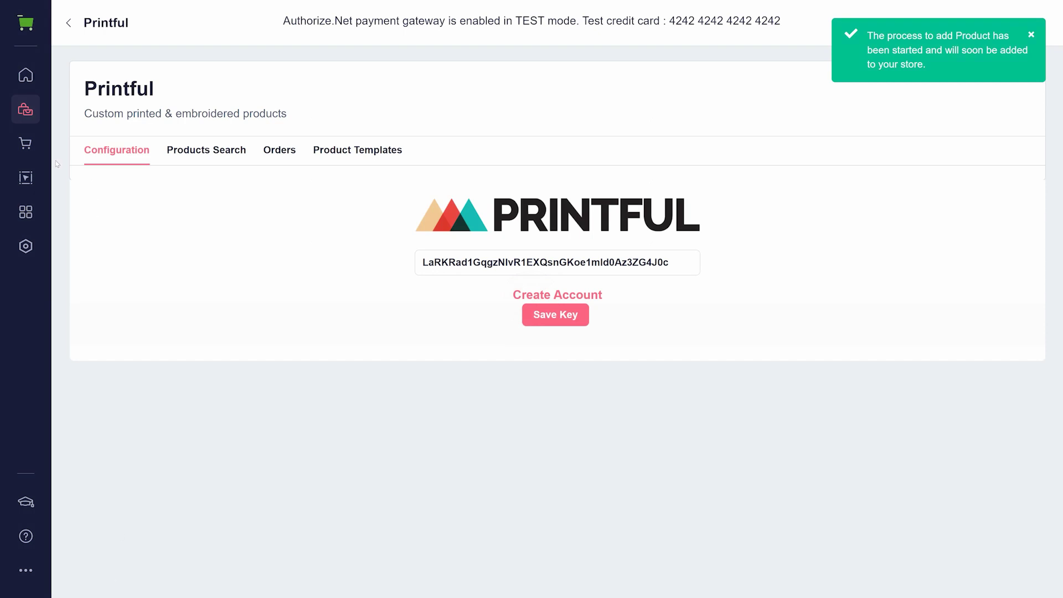
# - In Products > My products, delete YES - Orientation via Actions > Delete and confirm
pyautogui.click(29, 112)
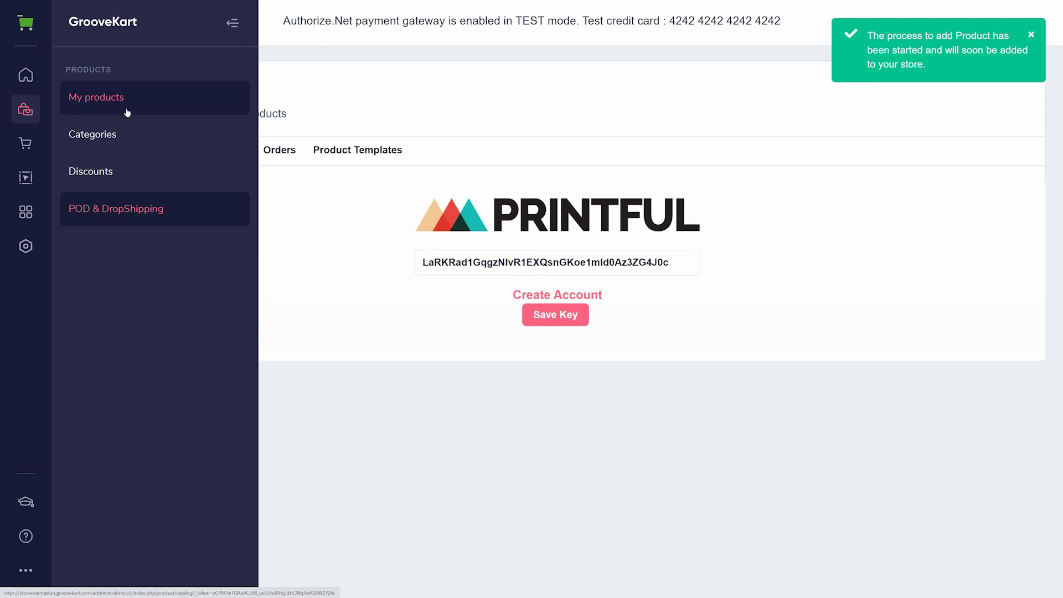
pyautogui.click(127, 113)
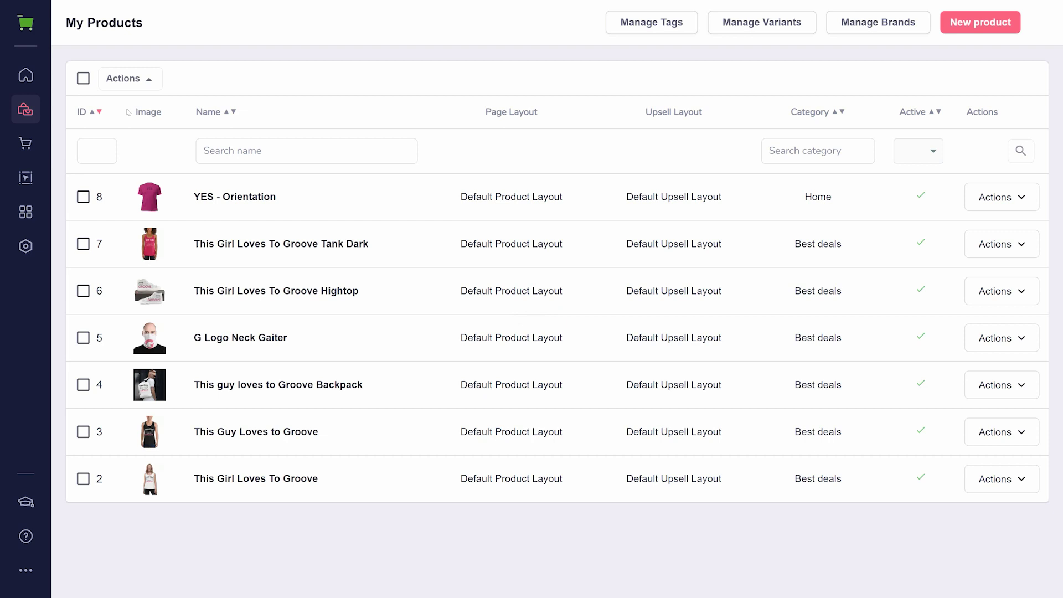
pyautogui.click(83, 197)
pyautogui.click(149, 85)
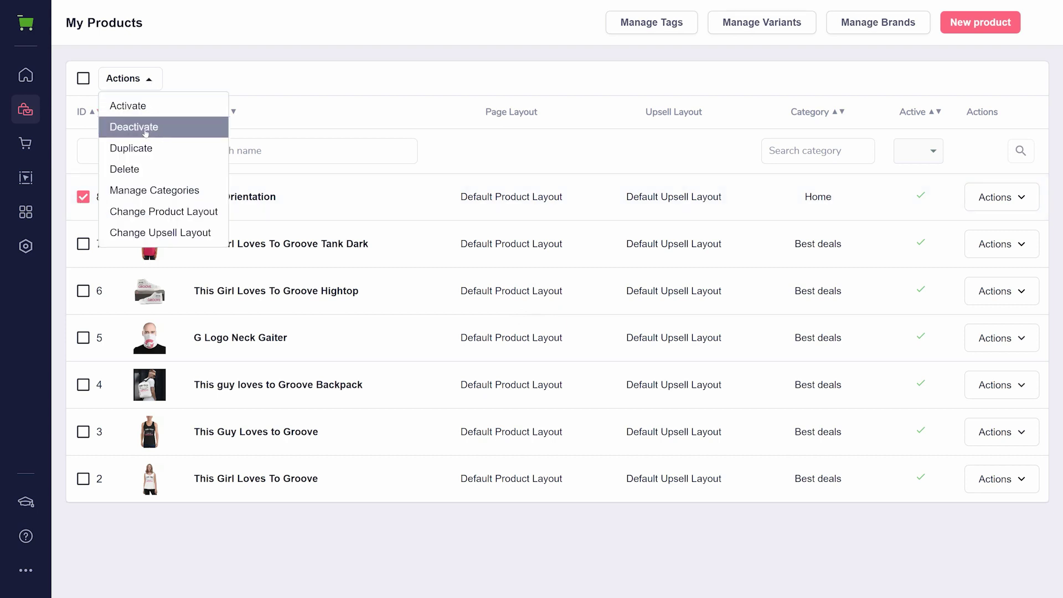
pyautogui.click(136, 170)
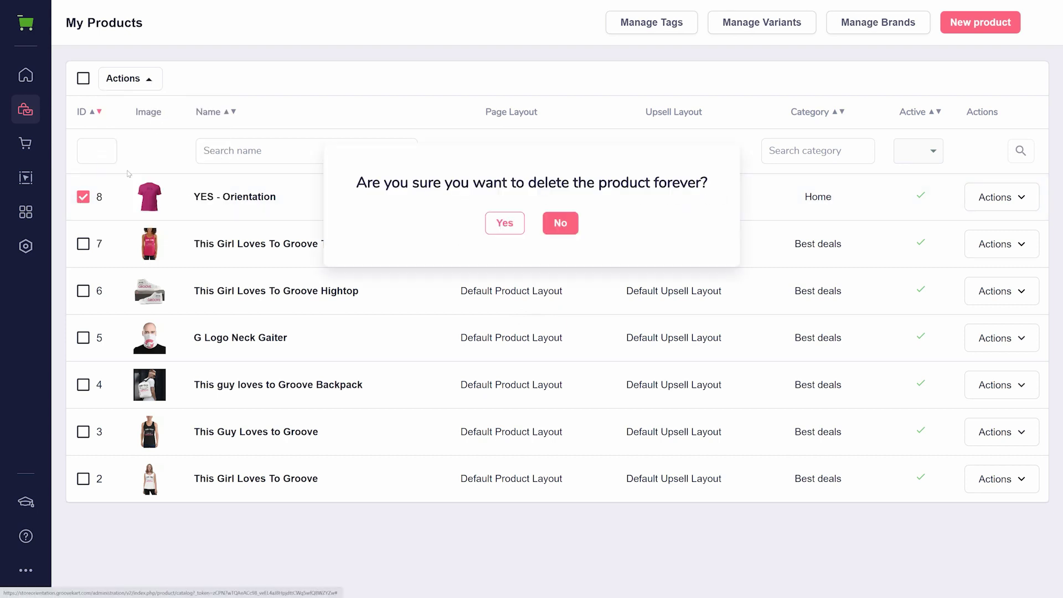
pyautogui.click(516, 225)
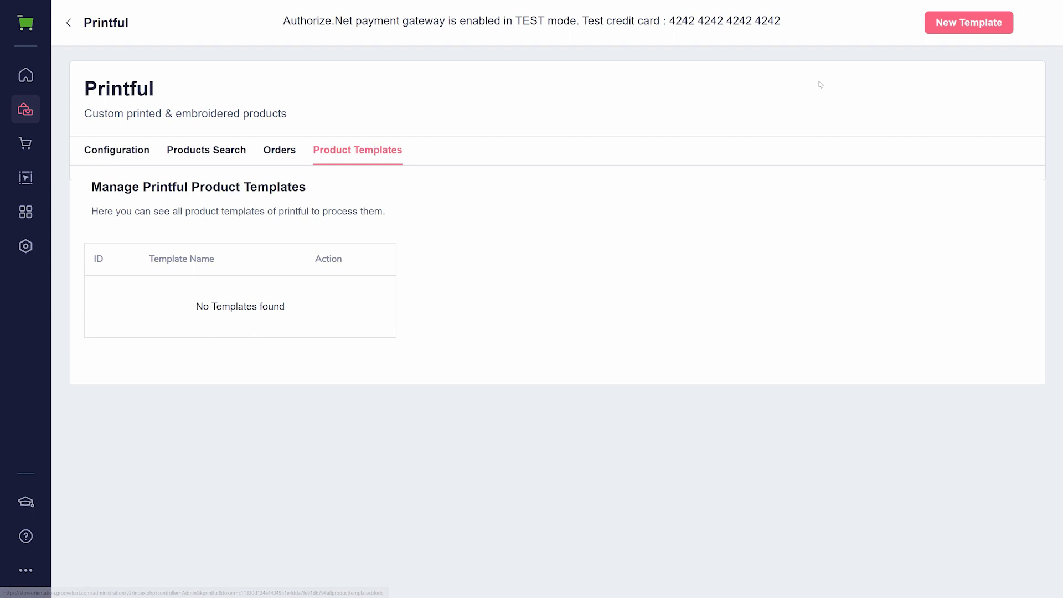
# - Create a 'T Shirt' template with 'Template description' and default category Best deals
pyautogui.click(959, 31)
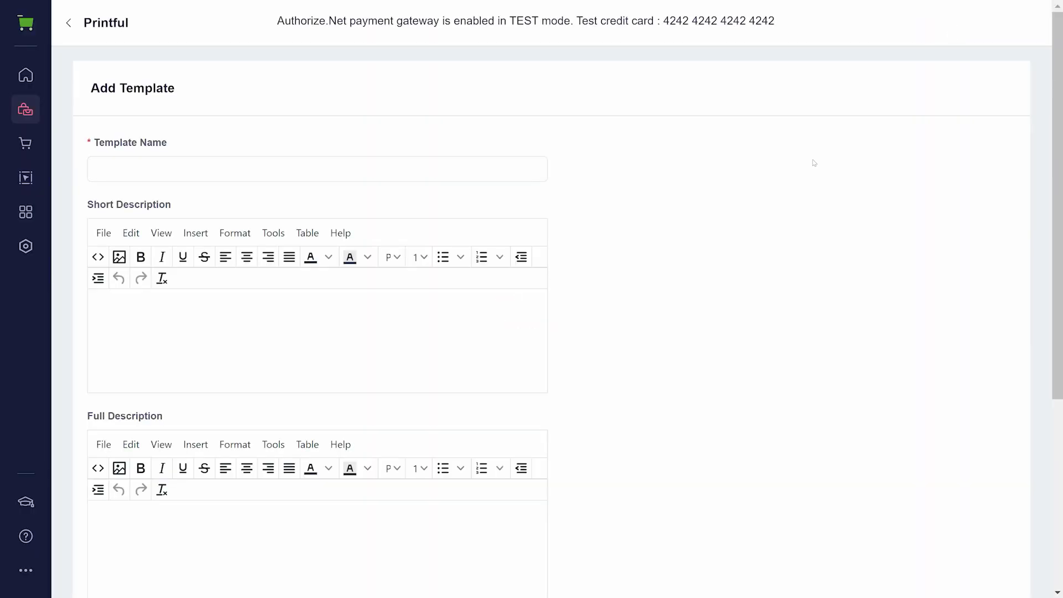
pyautogui.click(459, 164)
pyautogui.write('T Shirt')
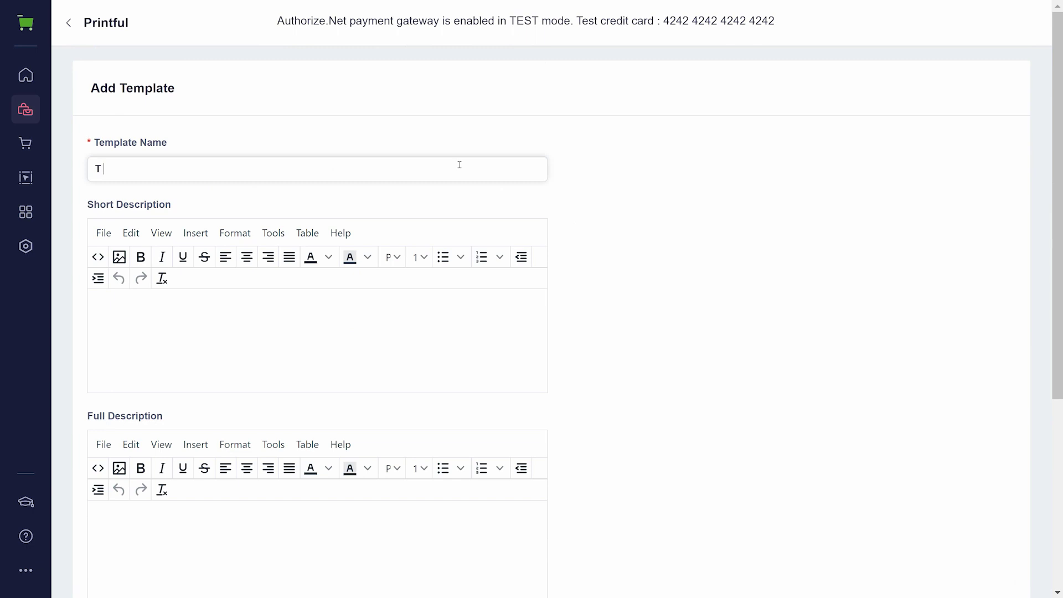
pyautogui.click(332, 326)
pyautogui.write('Template description')
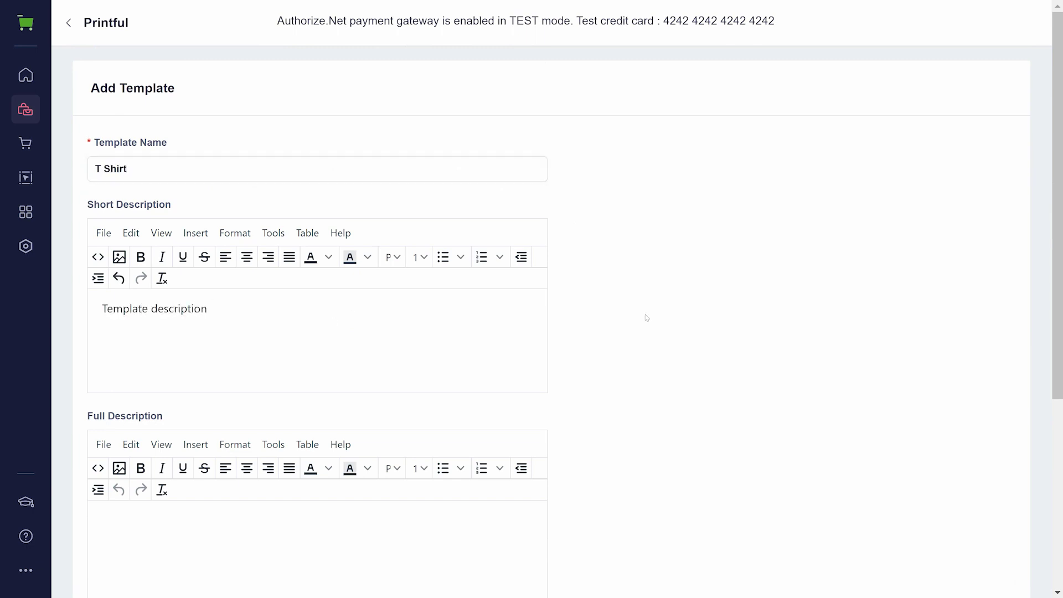
pyautogui.scroll(-5, 646, 317)
pyautogui.click(332, 427)
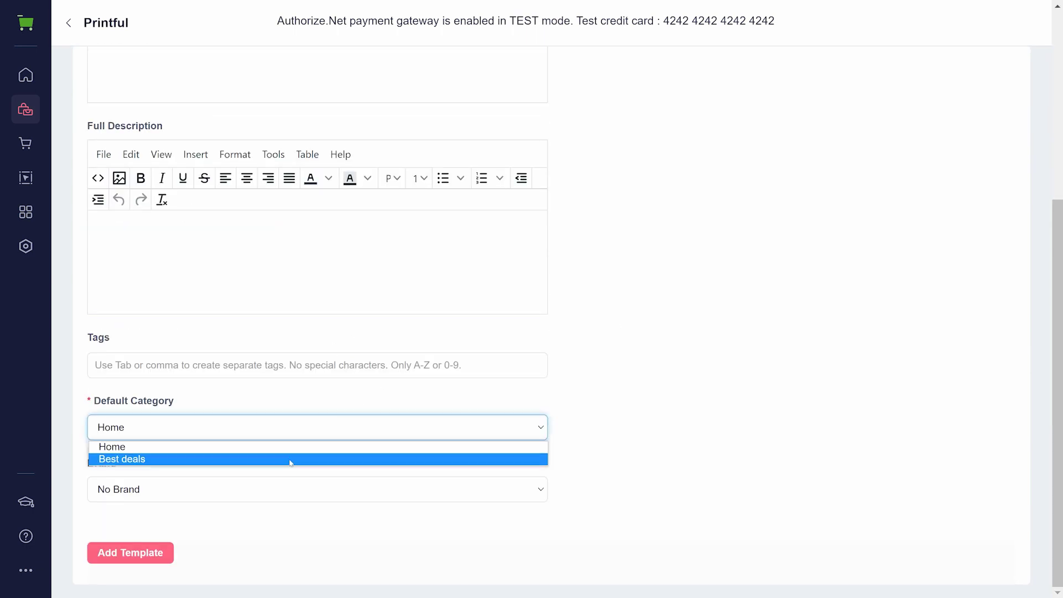
pyautogui.click(290, 459)
pyautogui.click(142, 554)
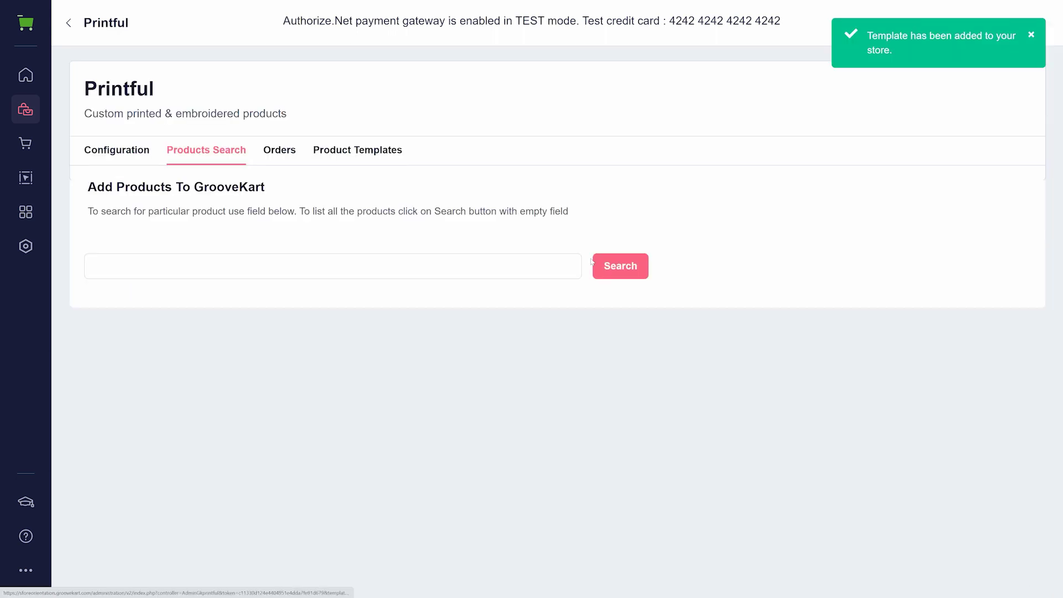
# - Import the YES - Orientation Printful product into the store using the T Shirt template
pyautogui.click(620, 266)
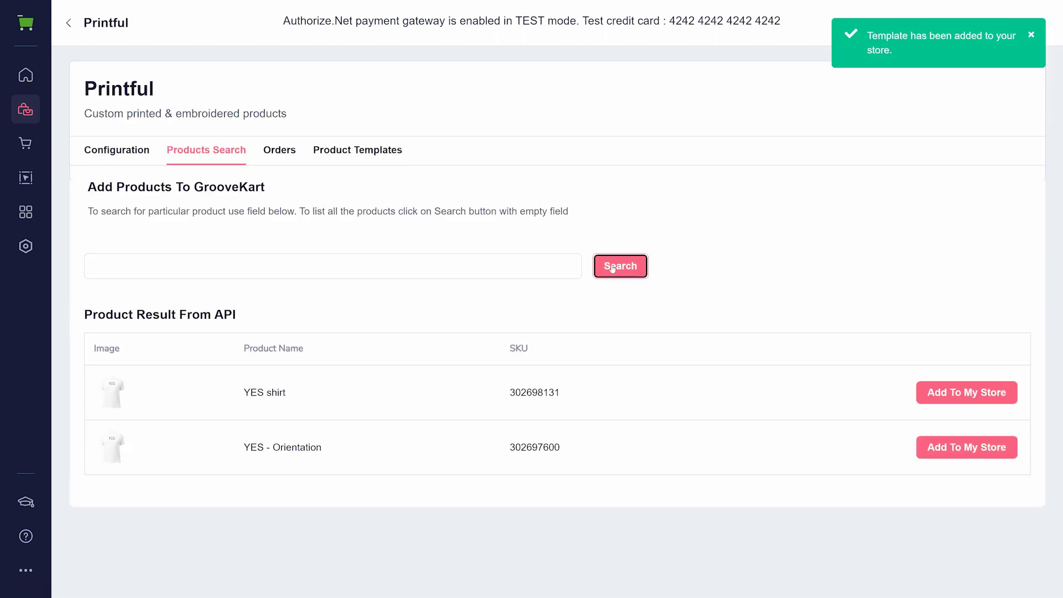
pyautogui.click(942, 455)
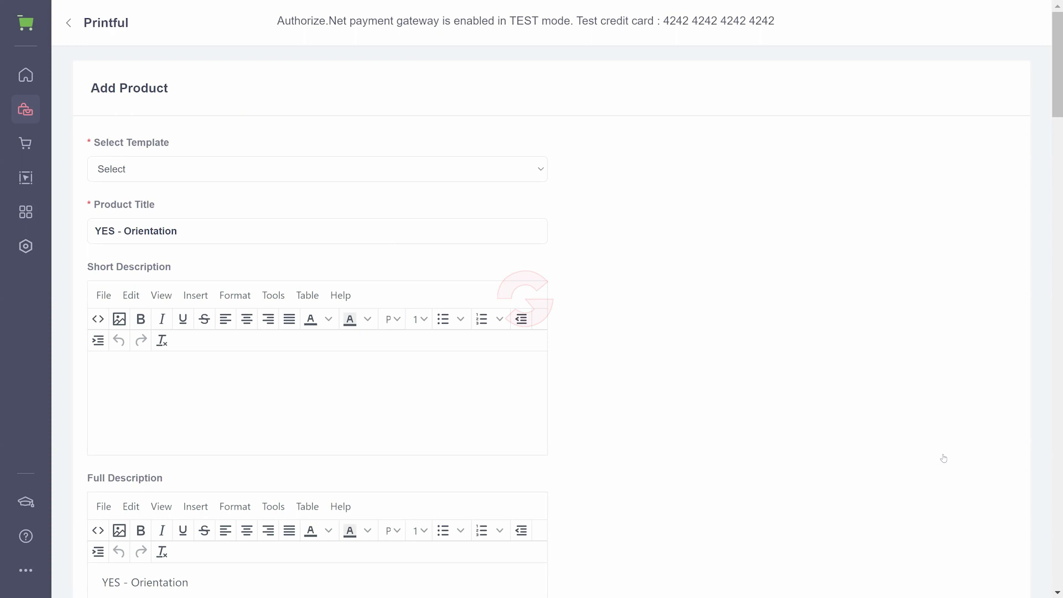
pyautogui.click(528, 165)
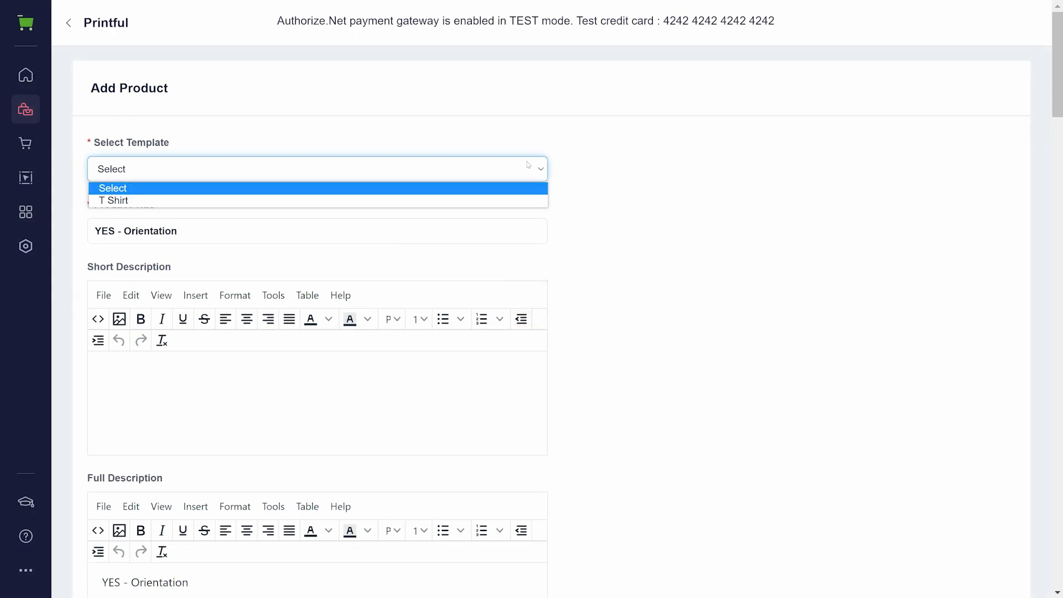
pyautogui.click(344, 200)
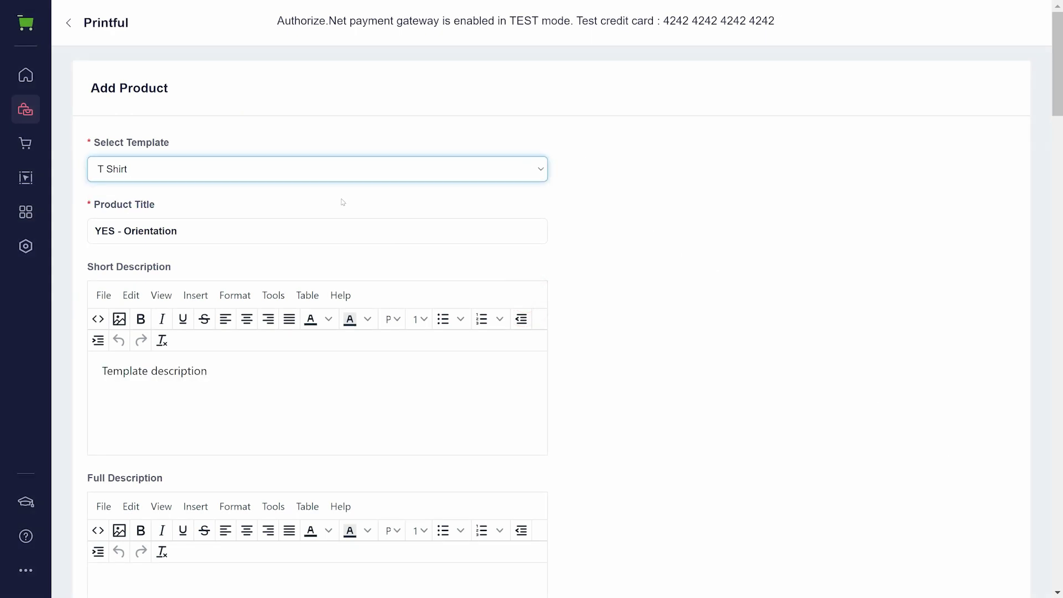
pyautogui.scroll(-20, 888, 342)
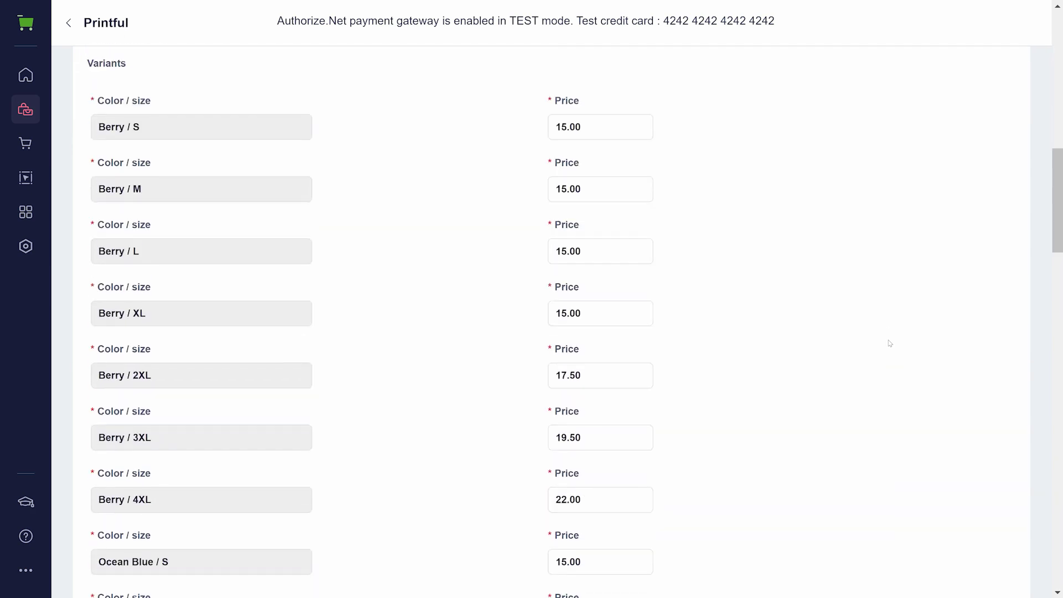
pyautogui.scroll(-15, 890, 344)
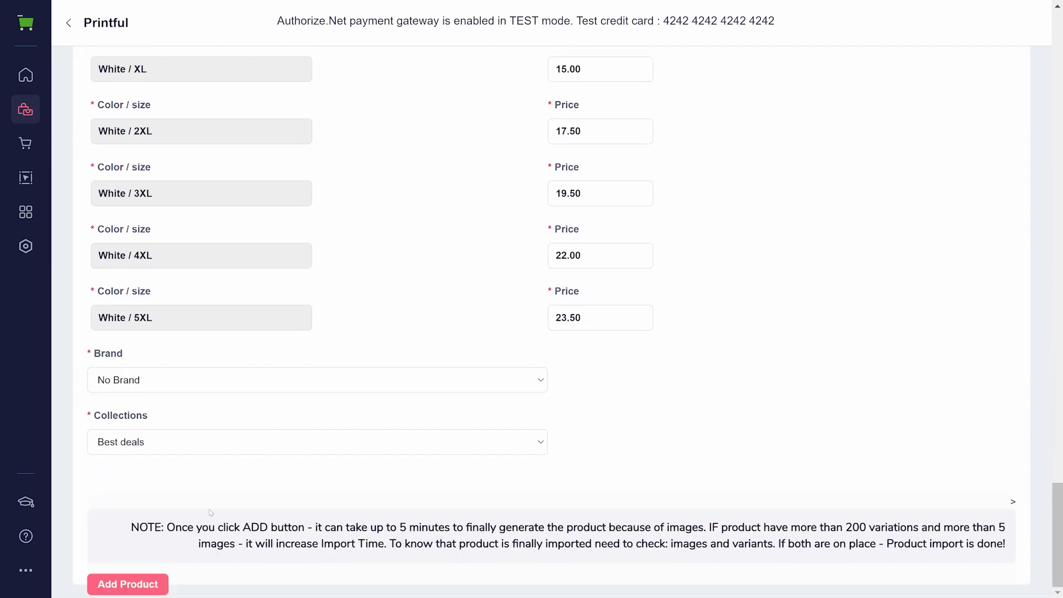
pyautogui.click(127, 584)
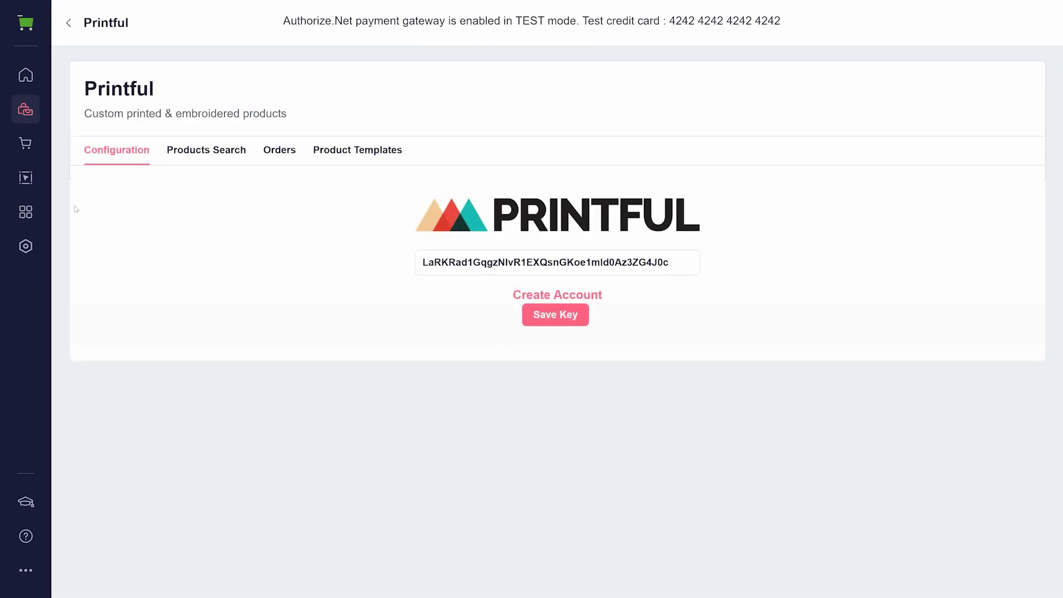
# - Open YES - Orientation from My products and go to its Pricing & Variants section
pyautogui.click(25, 108)
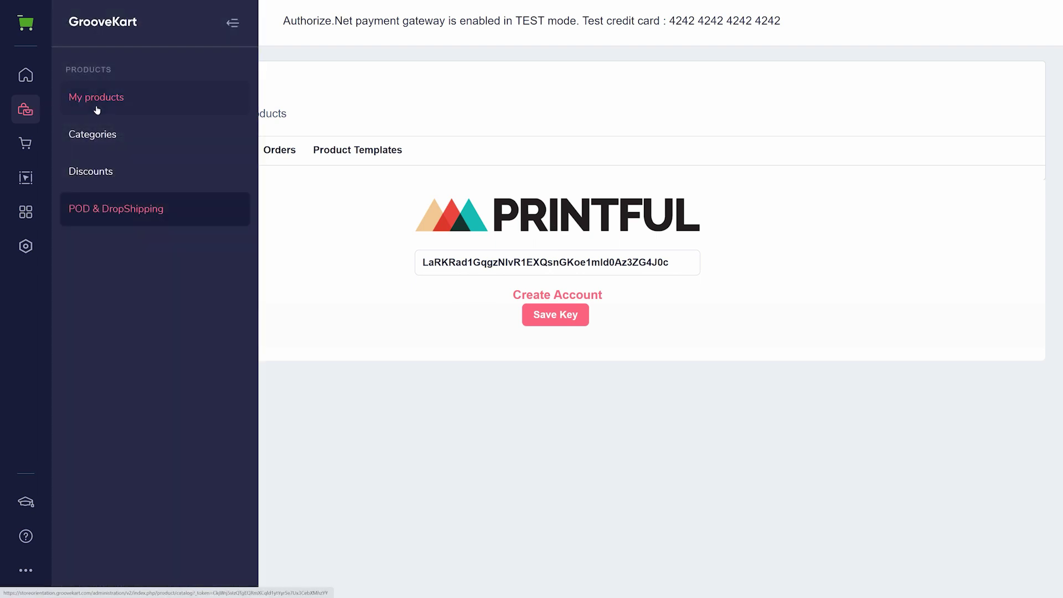
pyautogui.click(108, 110)
pyautogui.click(234, 204)
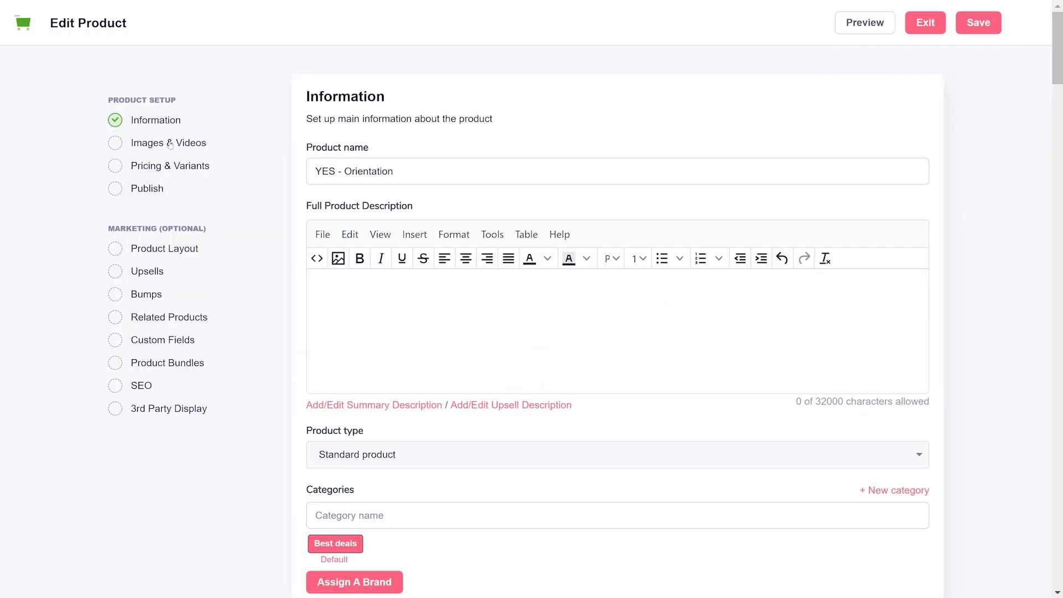
pyautogui.click(139, 163)
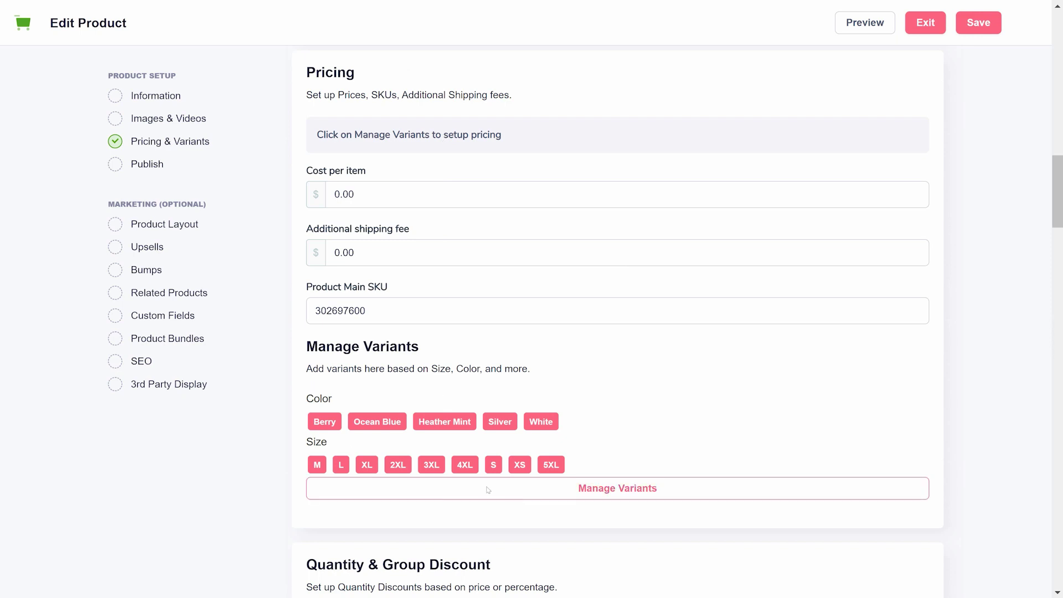
# - Review the five colour and nine size variants in Manage Variants, then close it
pyautogui.click(535, 493)
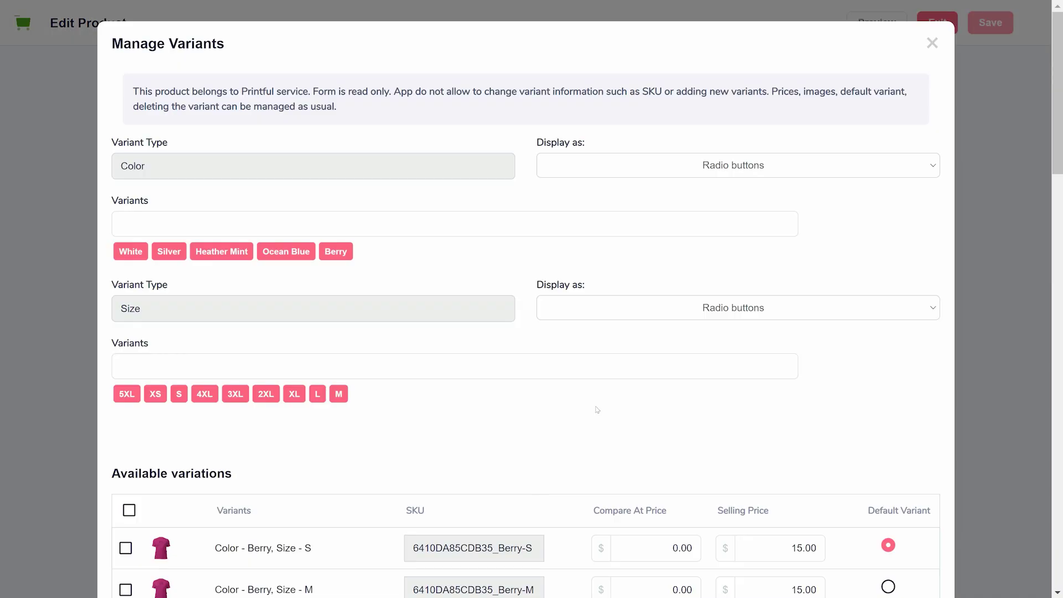
pyautogui.scroll(-4, 641, 348)
pyautogui.scroll(-6, 641, 349)
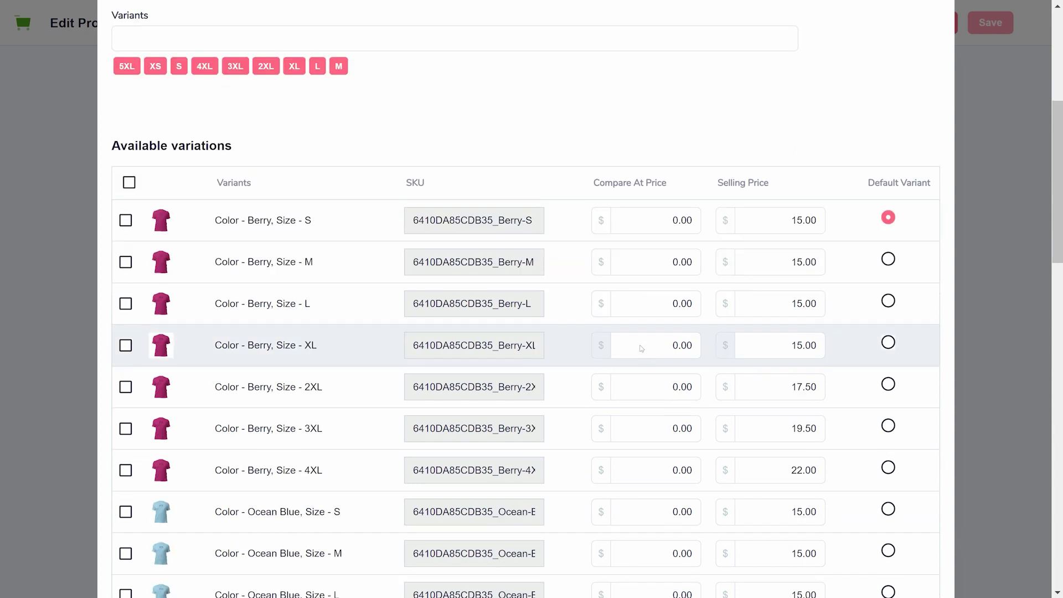
pyautogui.scroll(3, 641, 349)
pyautogui.scroll(4, 641, 347)
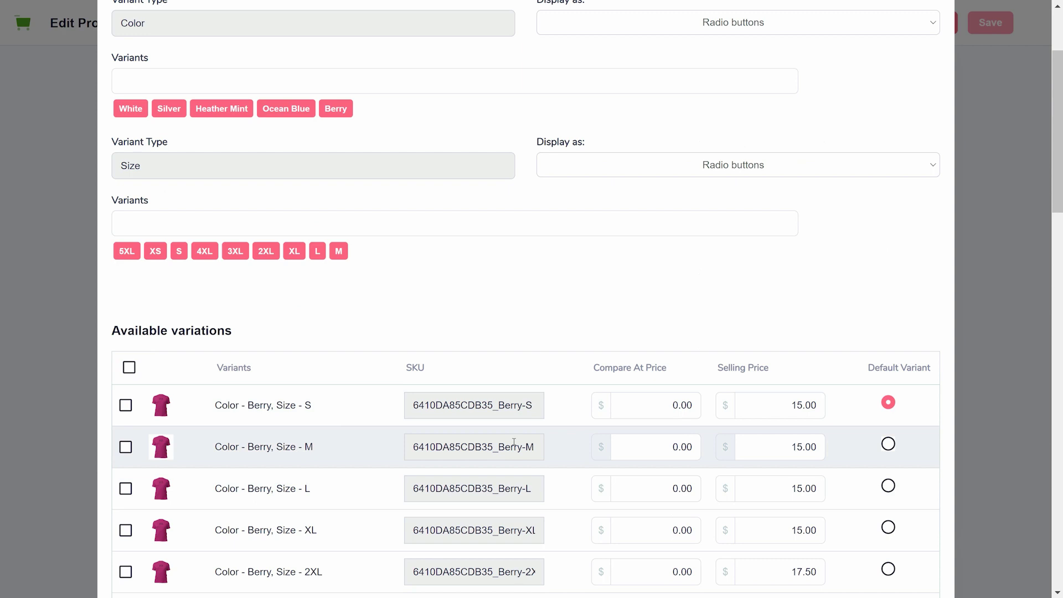
pyautogui.scroll(3, 514, 442)
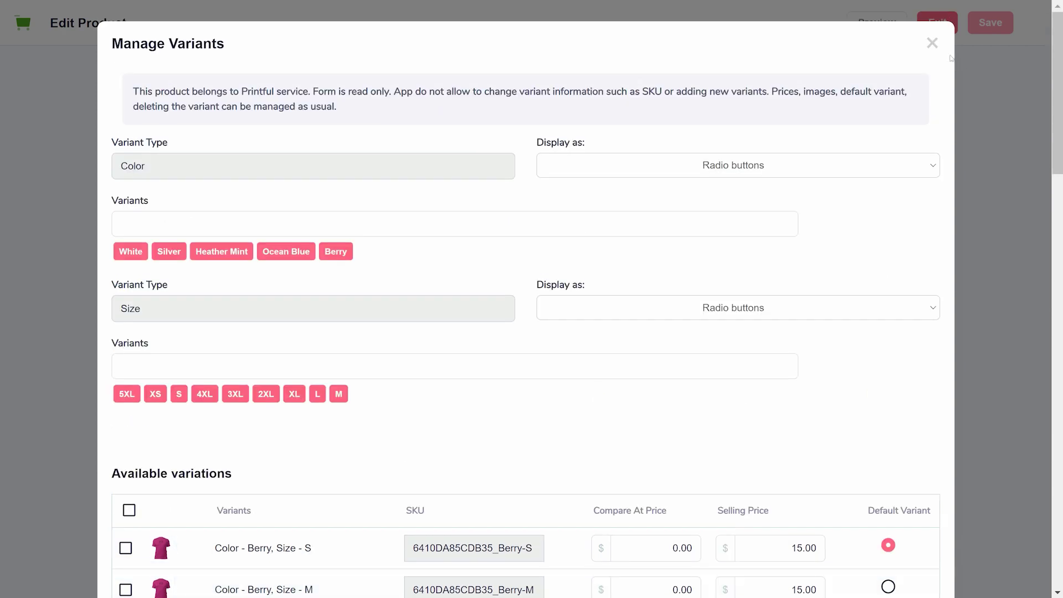
pyautogui.click(933, 43)
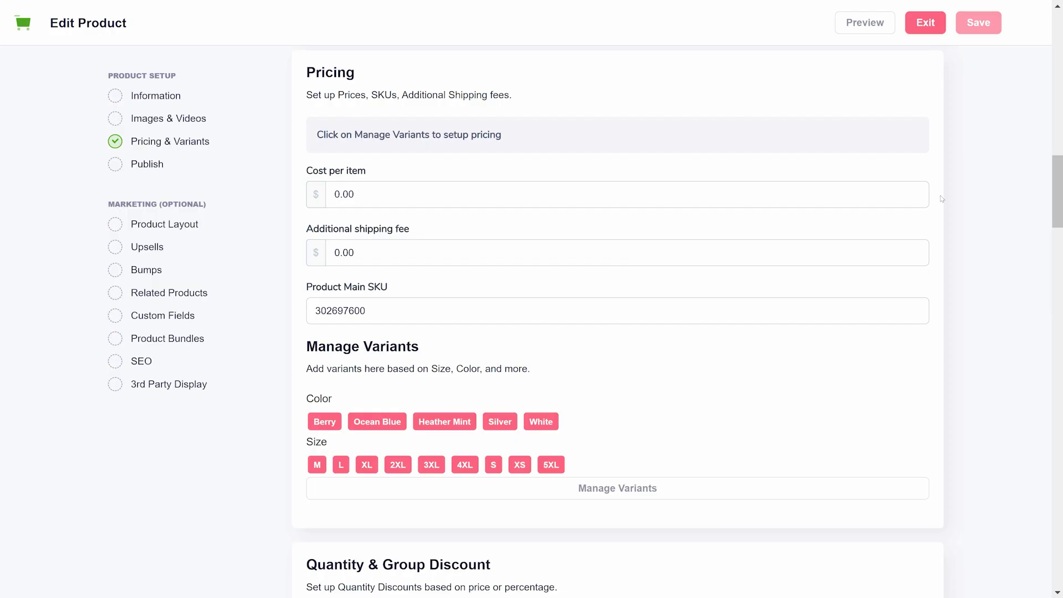
# - Begin a Full Product Description note: 'If you change the description or price on Printful, GrooveKart will not be updated…'
pyautogui.scroll(20, 941, 198)
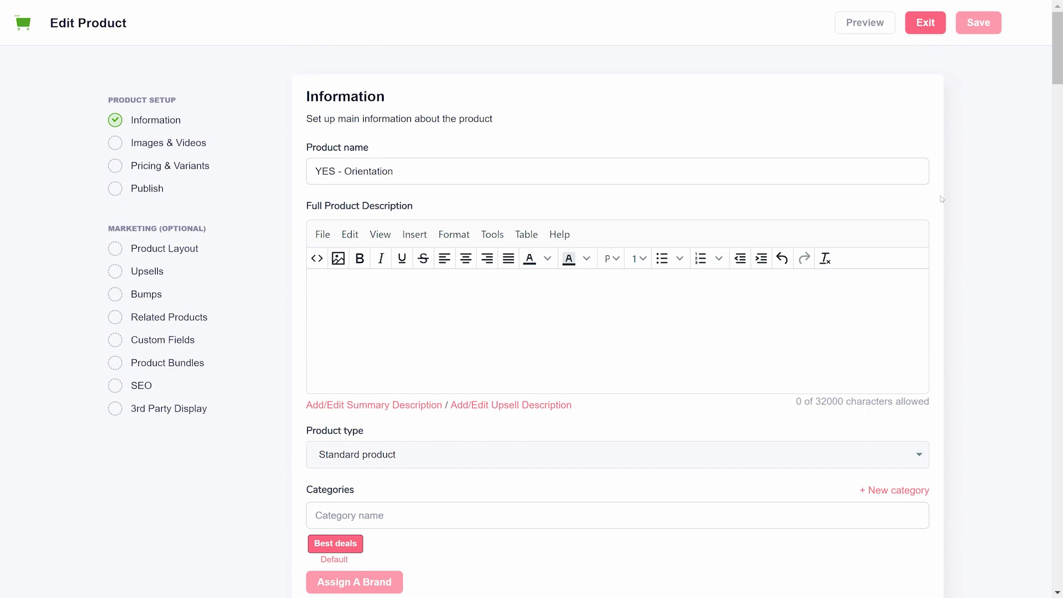
pyautogui.click(565, 325)
pyautogui.write('If you c')
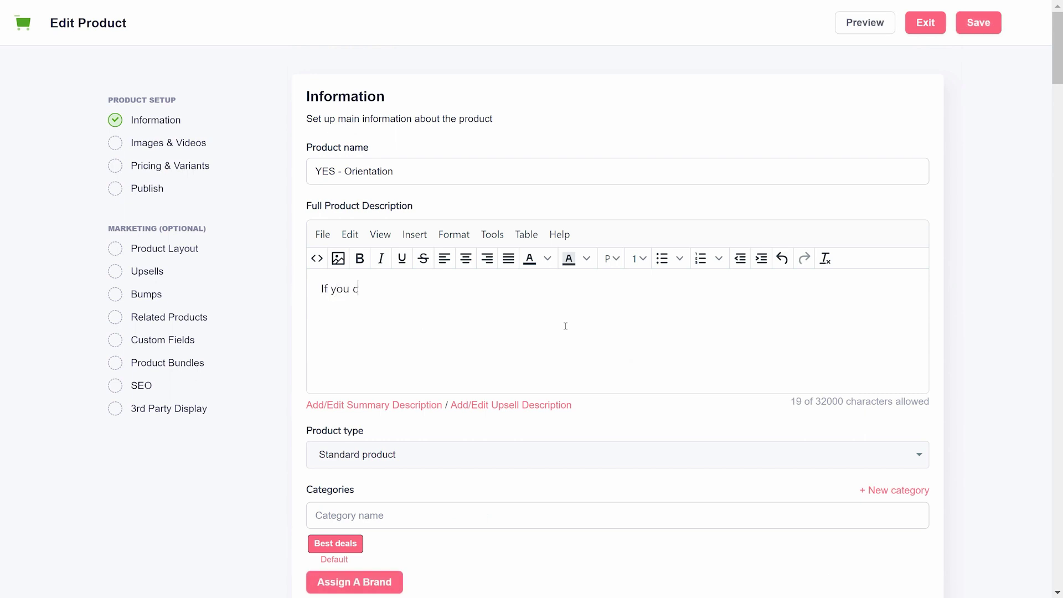
pyautogui.write('hange the description or price on Printful, GrooveKart ')
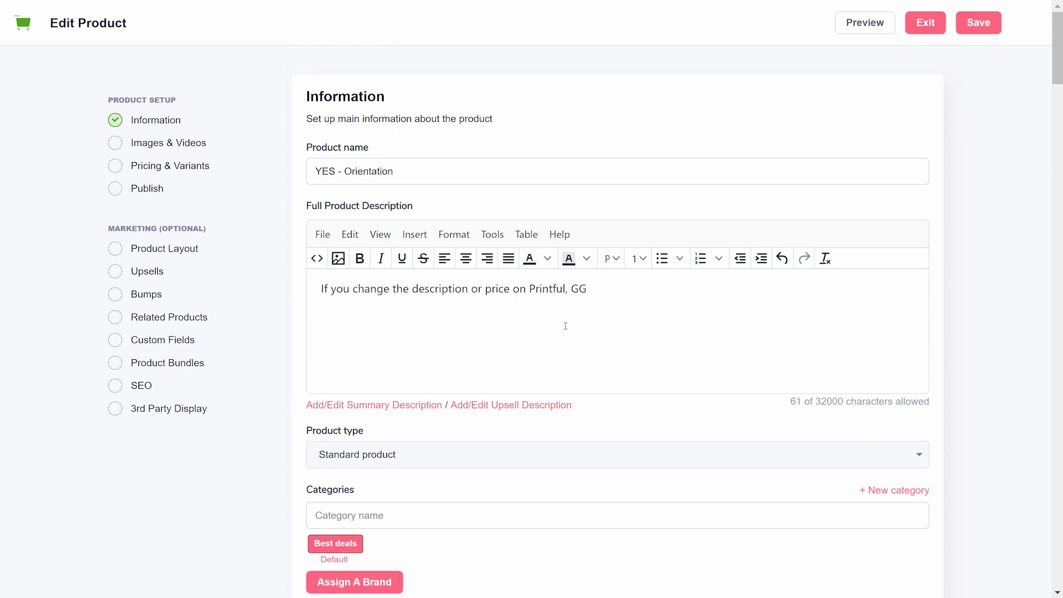
pyautogui.write('will not be updated and vice versa.')
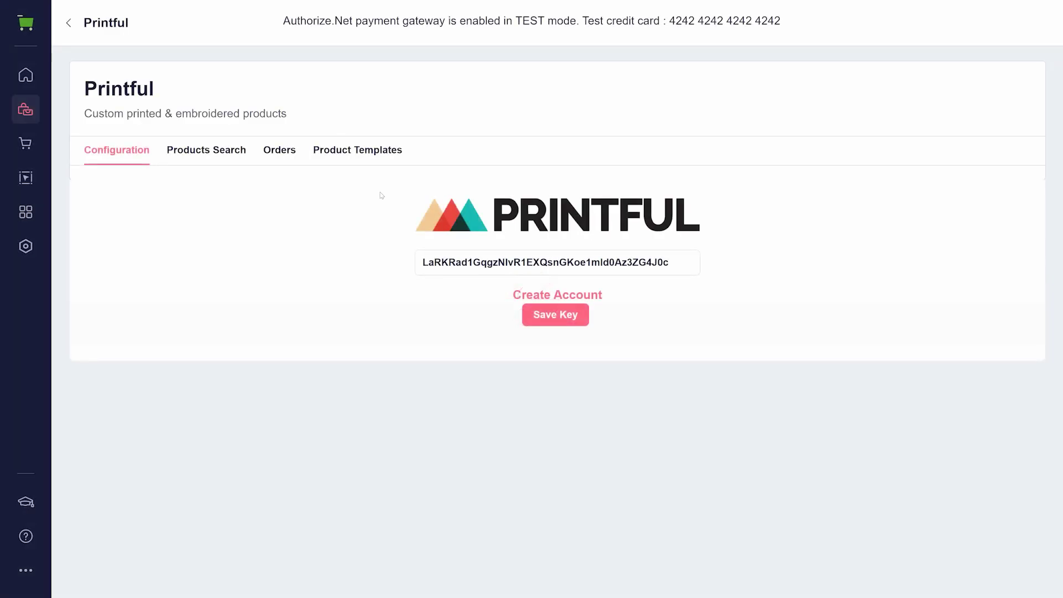
# - Show the Printful Orders list with each order's GK and Printful statuses
pyautogui.click(279, 150)
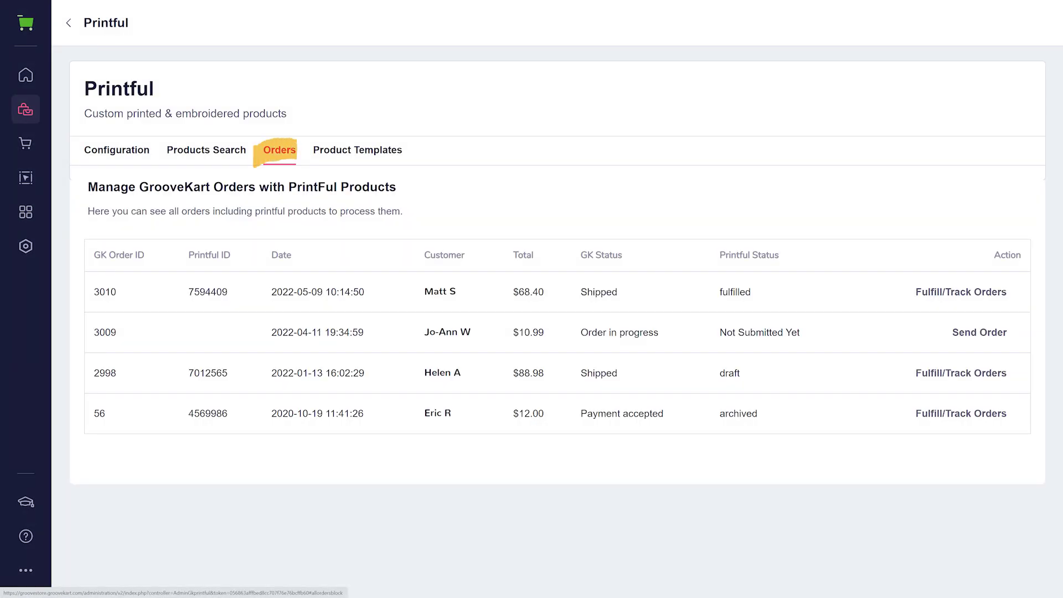